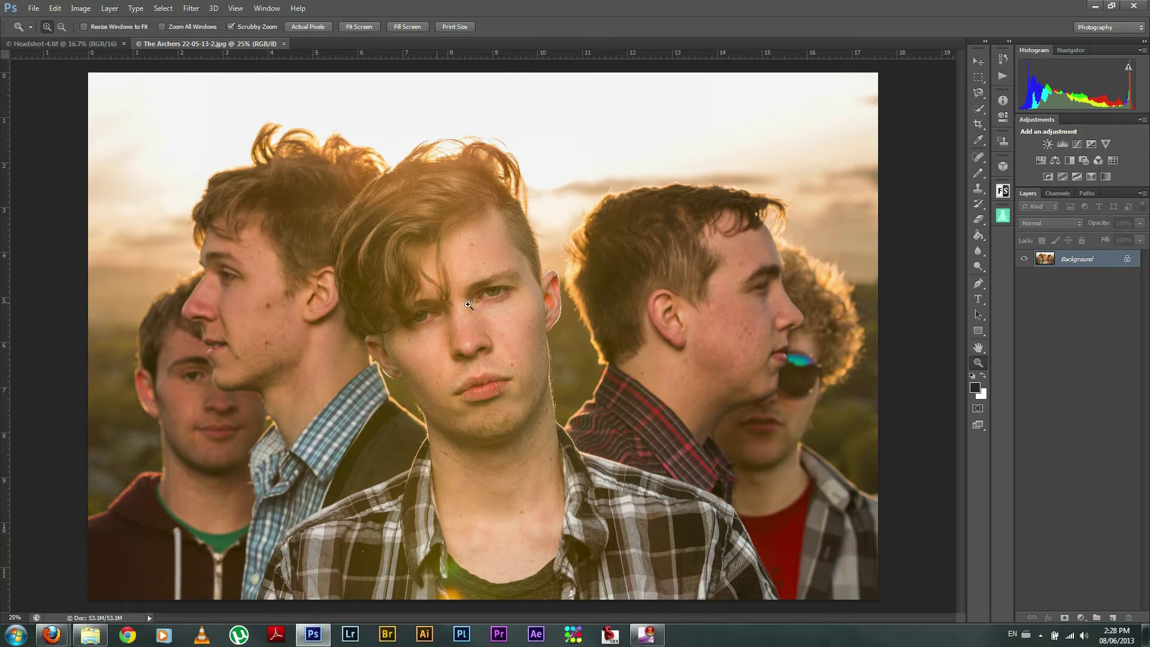
- Downsize the group photo to 3872 pixels wide in Image Size
drag(468, 305, 866, 375)
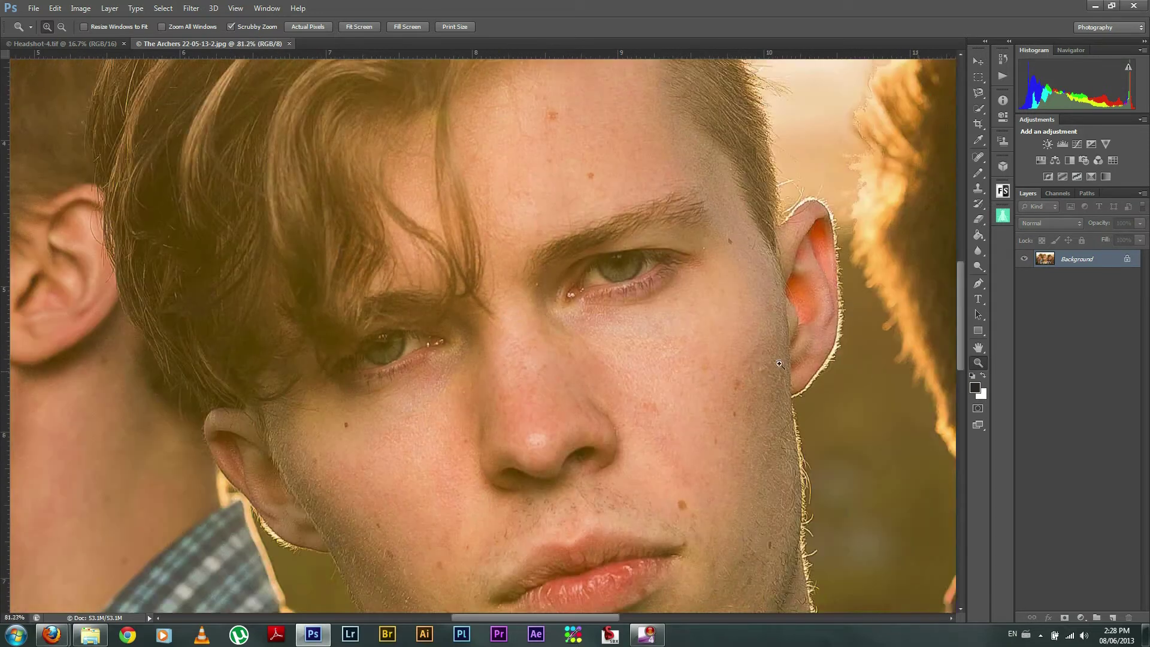
right_click(598, 327)
click(620, 329)
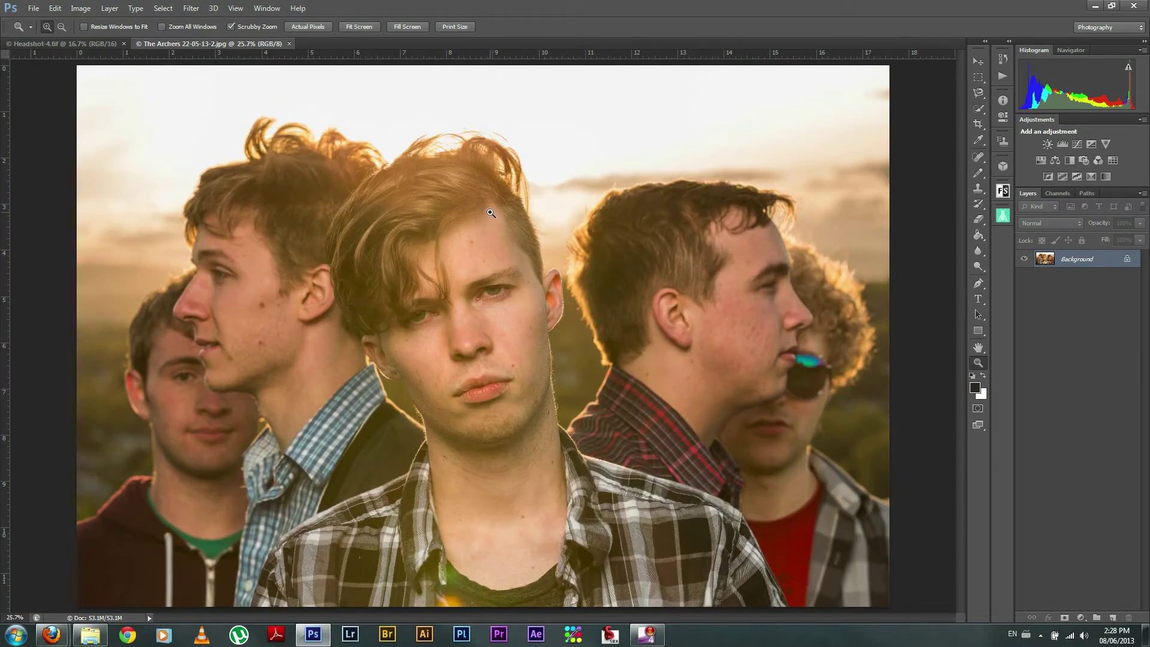
click(78, 8)
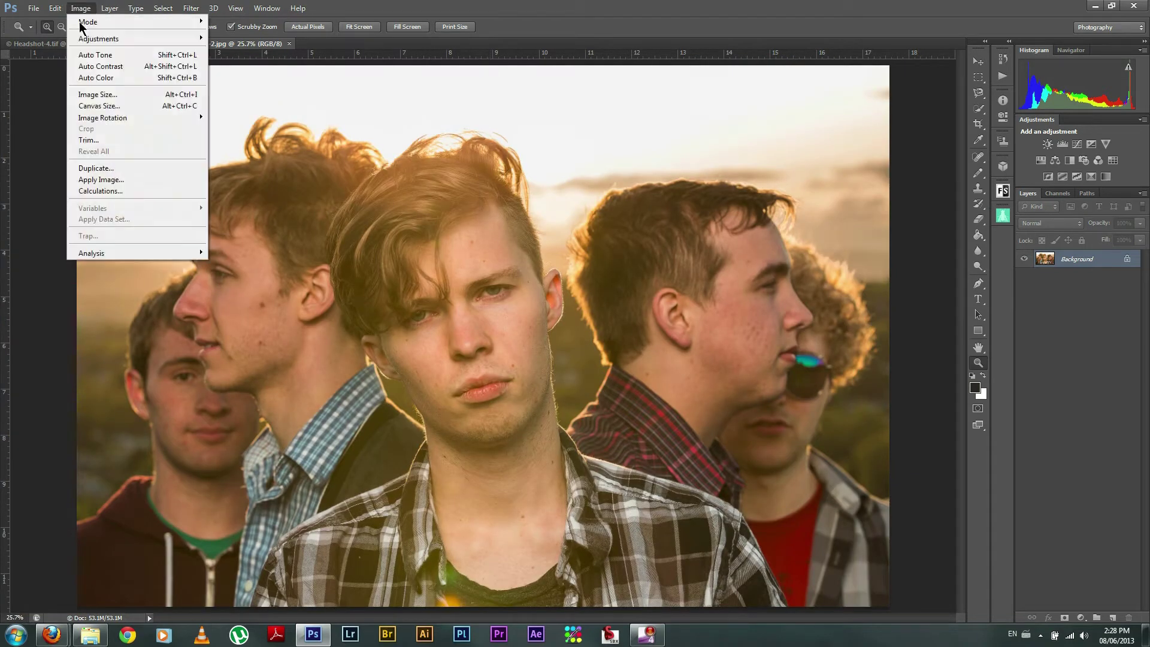
click(107, 95)
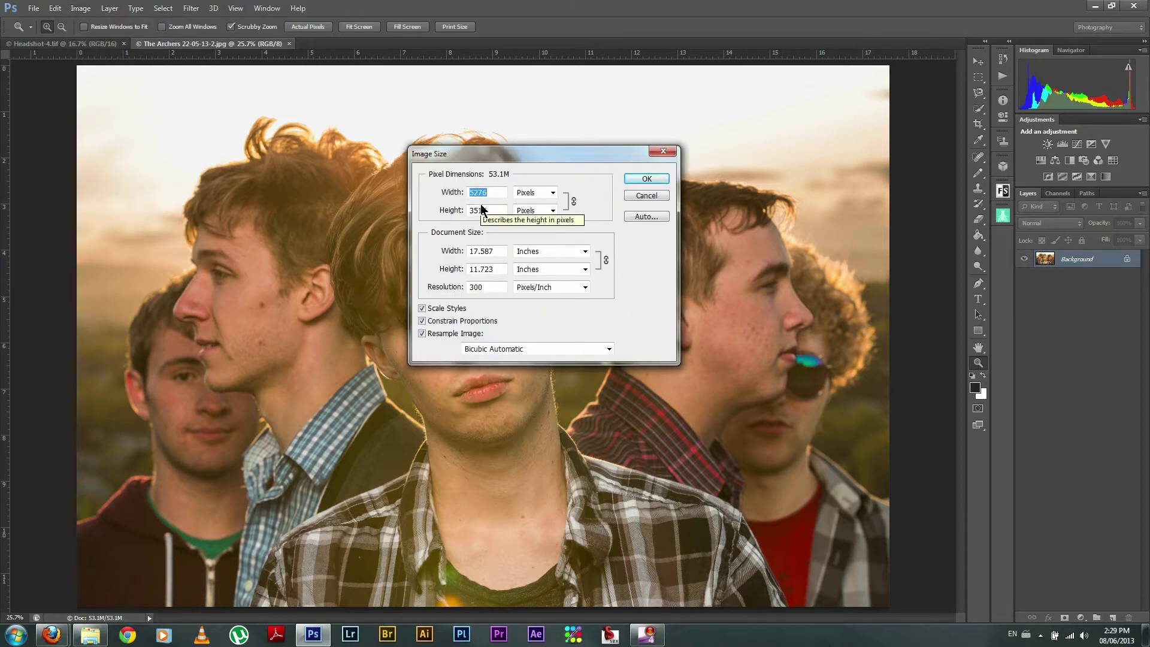
text(3872)
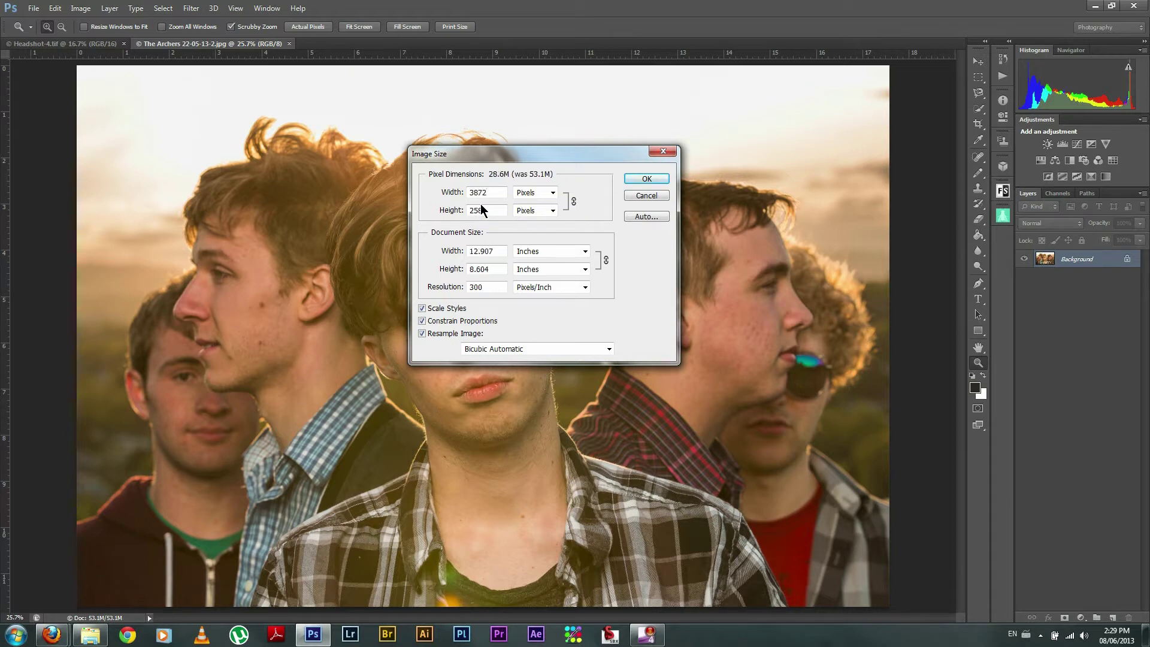
click(646, 179)
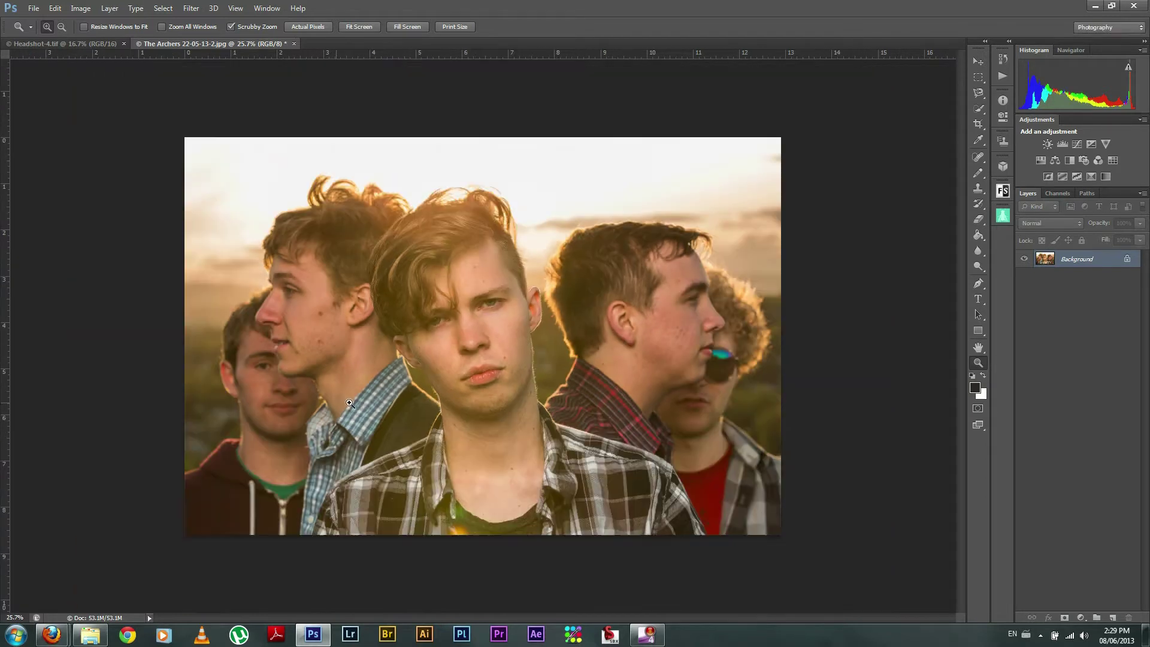
- Zoom in on the central face to check sharpness, then fit the photo on screen
drag(473, 314, 555, 318)
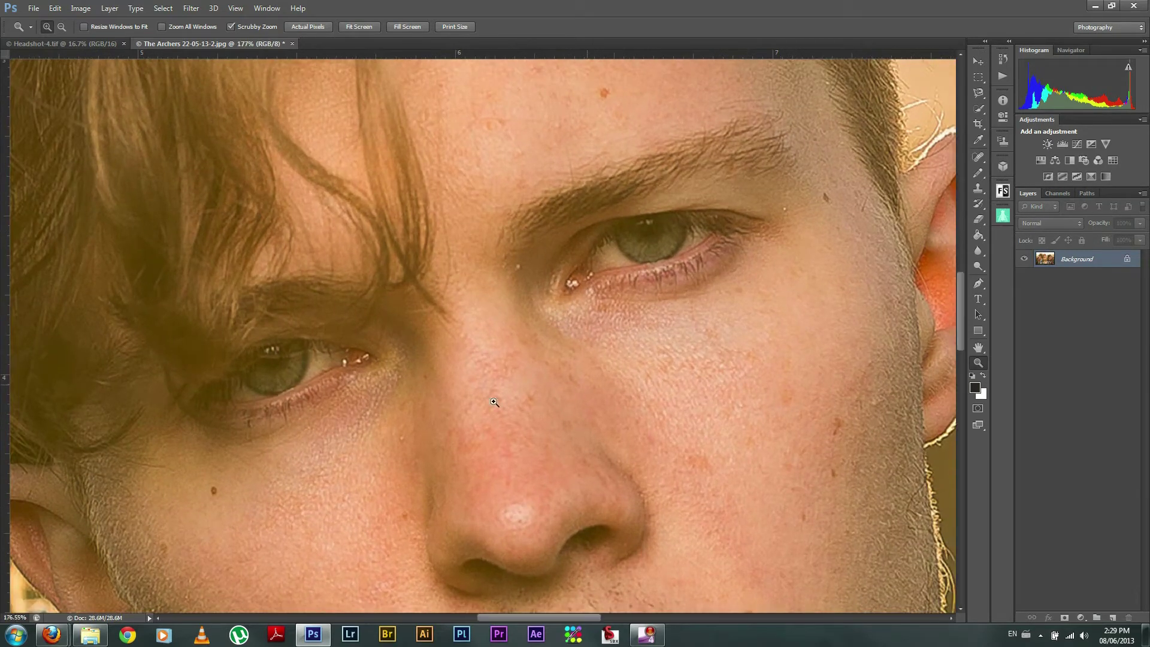
drag(495, 402, 465, 393)
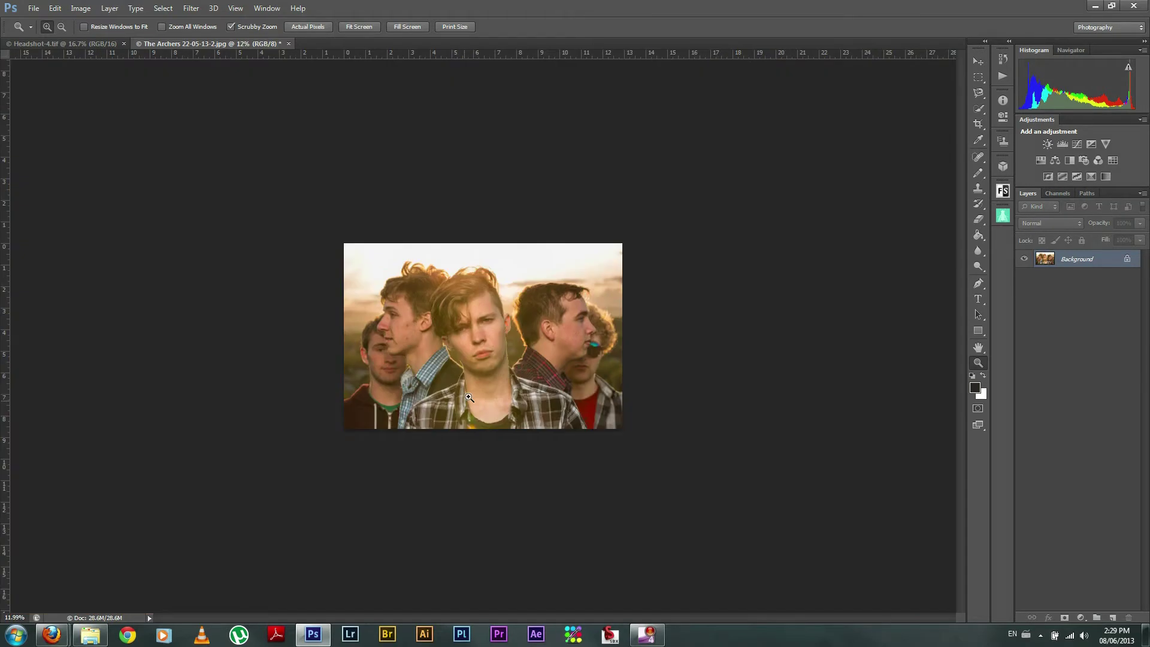
right_click(491, 351)
click(512, 355)
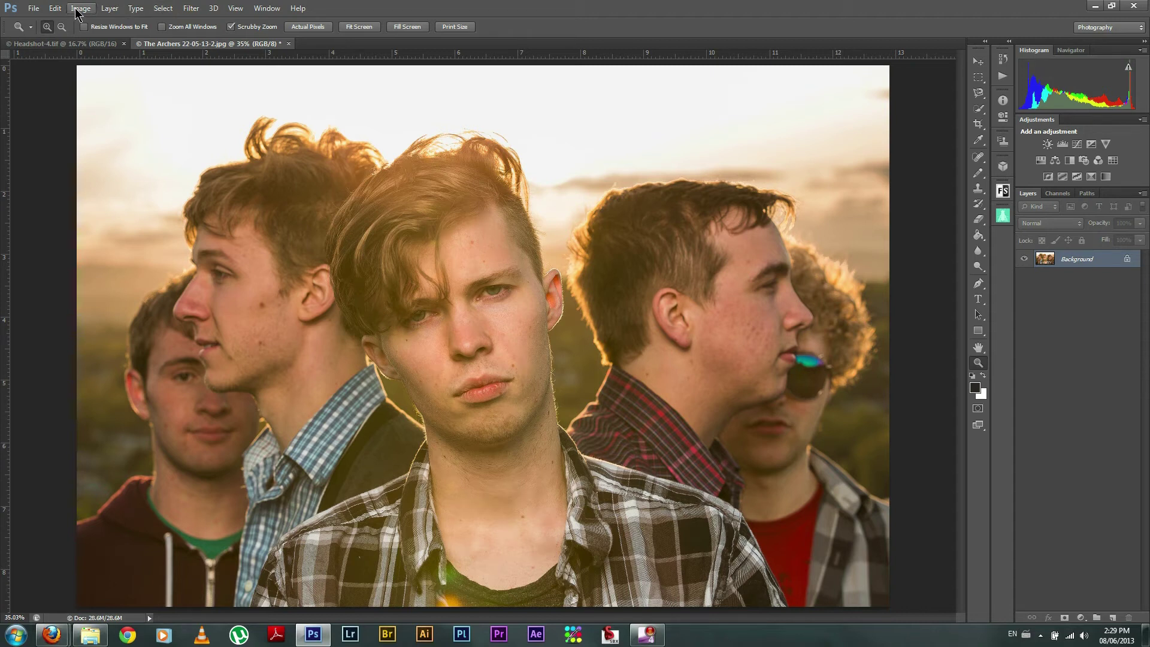
- Set the document width to 14 inches with Bicubic Smoother resampling and apply it
click(78, 9)
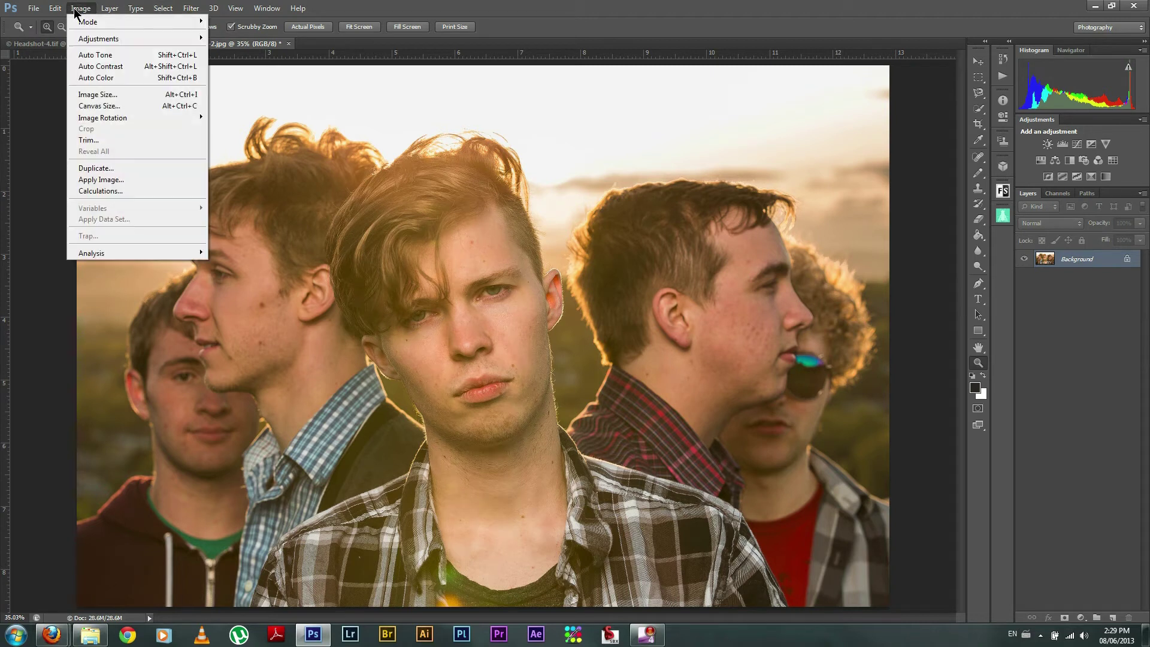
click(96, 94)
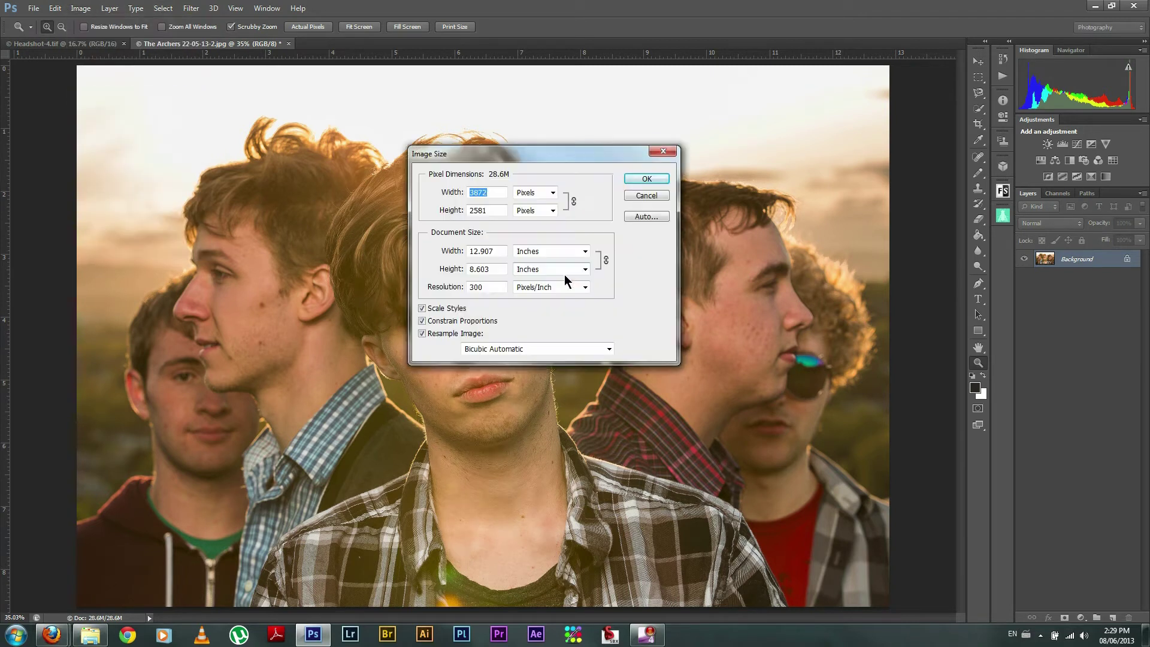
click(479, 251)
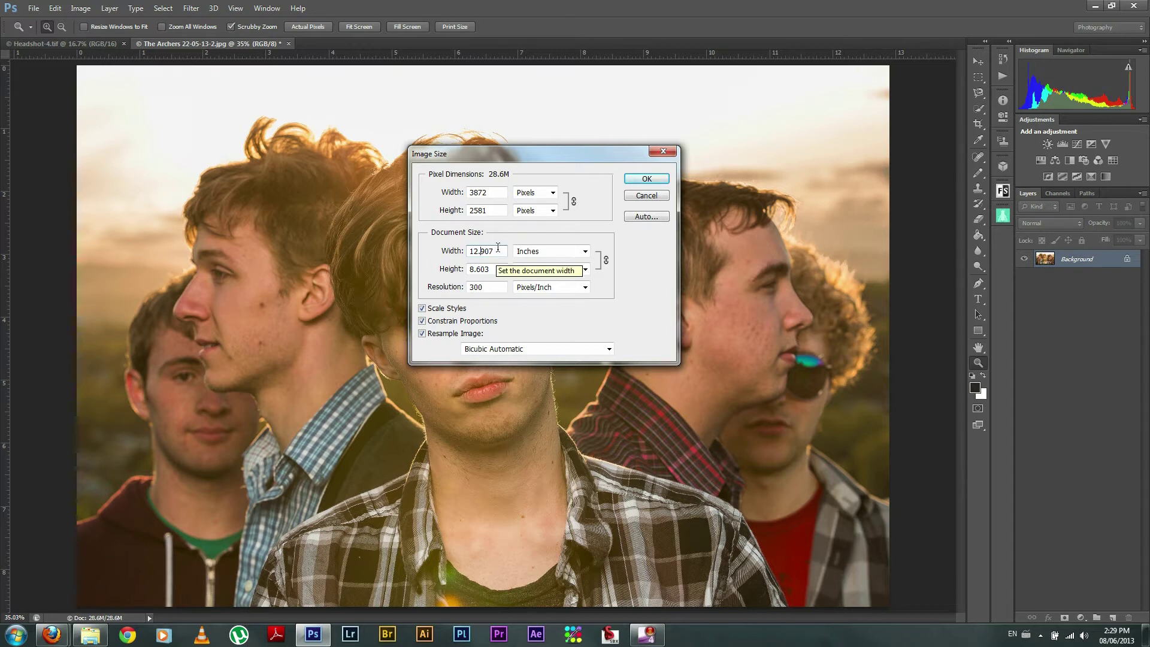
drag(497, 247, 381, 257)
text(1)
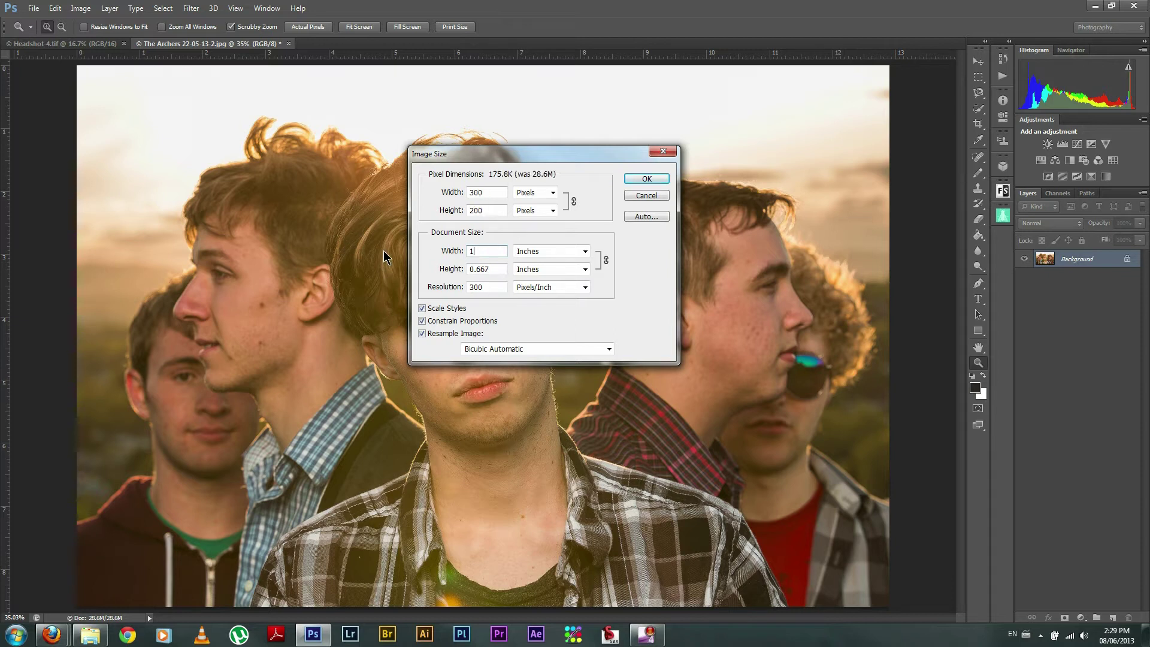
text(6)
drag(484, 252, 443, 259)
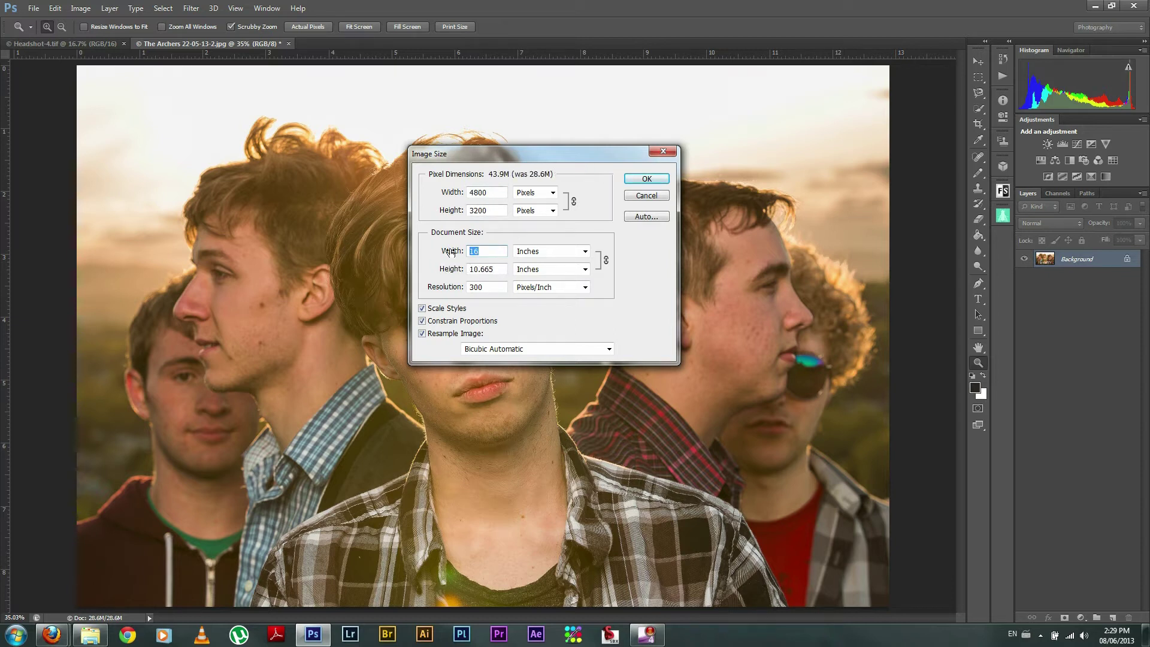
text(14)
click(549, 347)
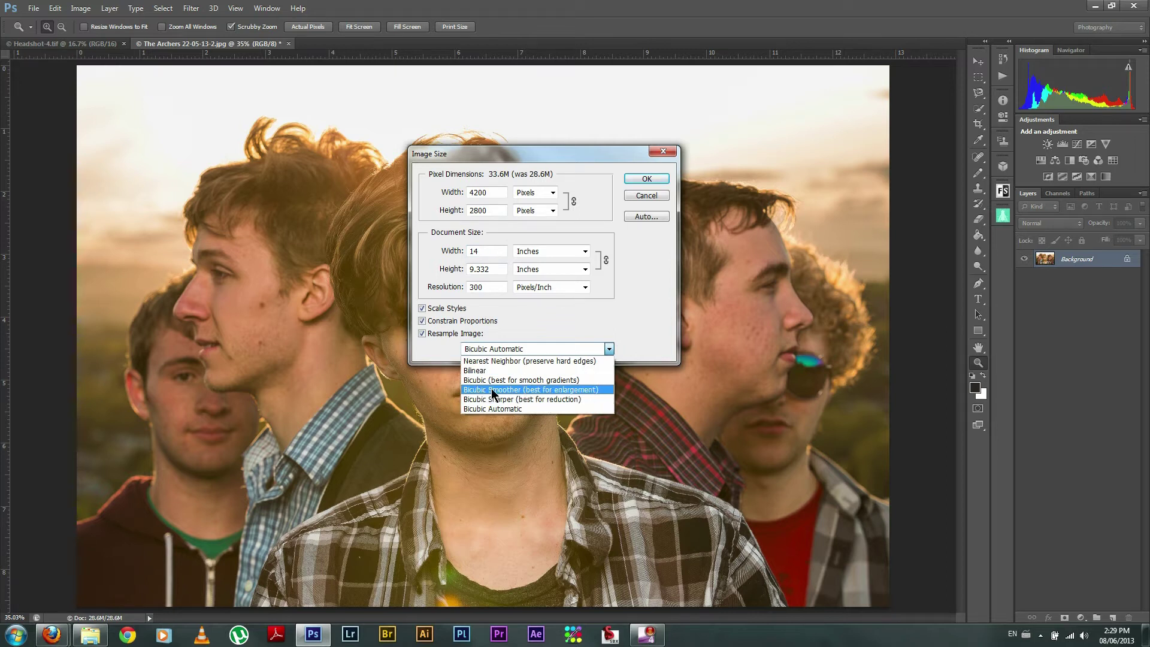
click(513, 391)
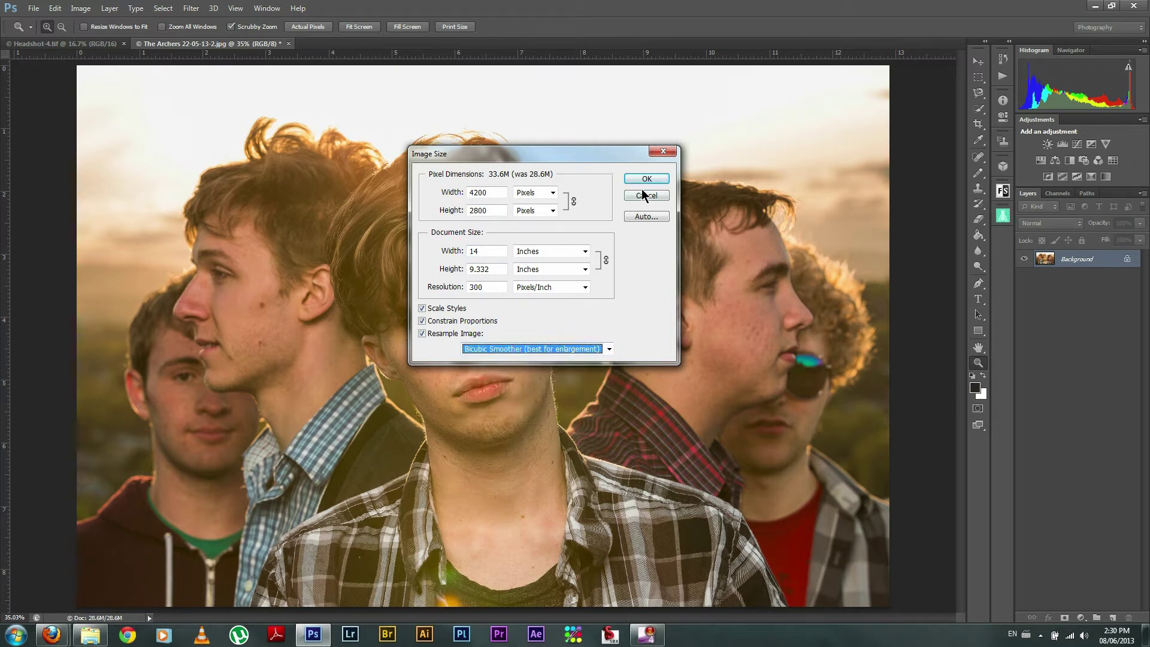
key(Return)
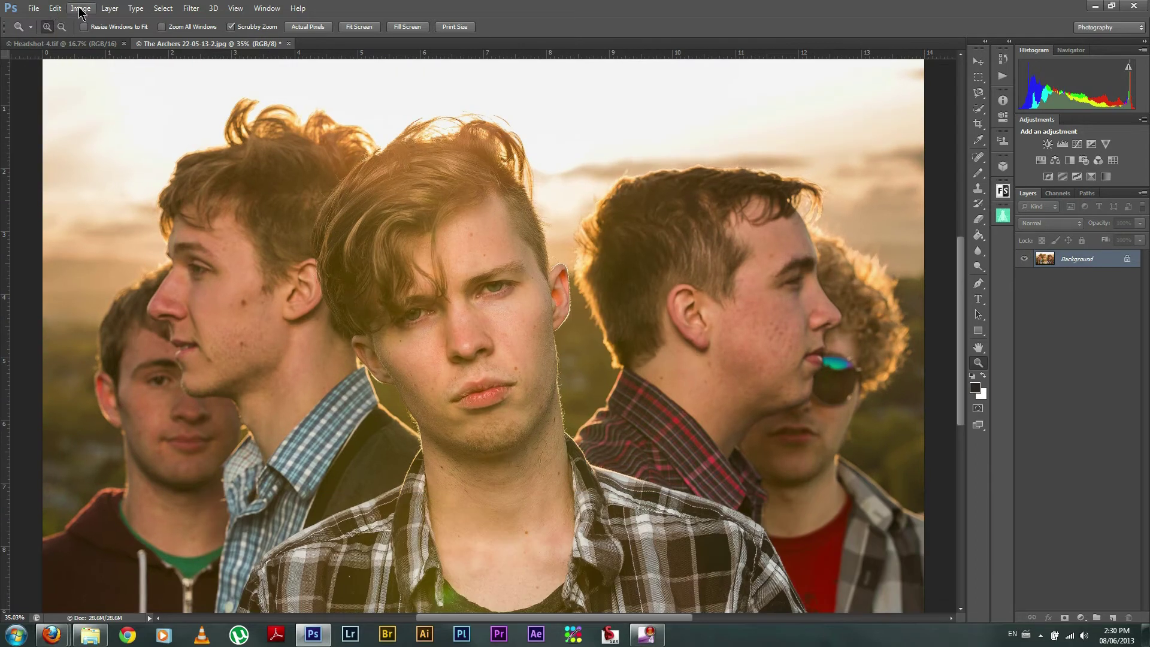
click(81, 8)
- Enlarge the group photo to 15 inches wide using Bicubic Smoother resampling
click(114, 96)
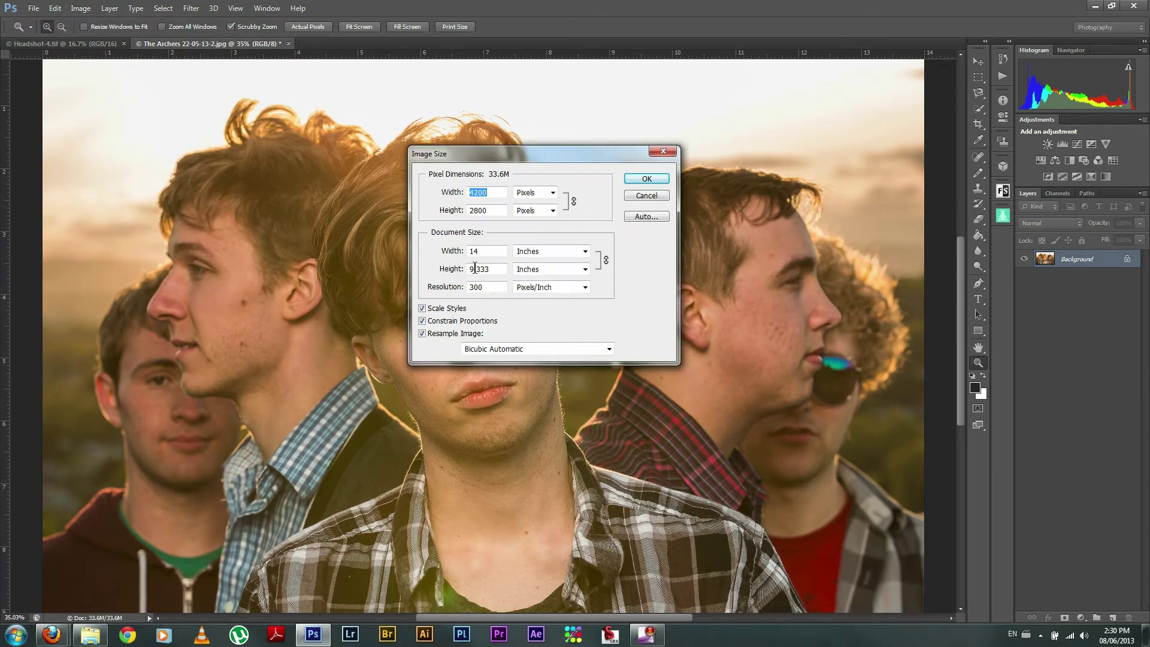
double_click(482, 248)
text(15)
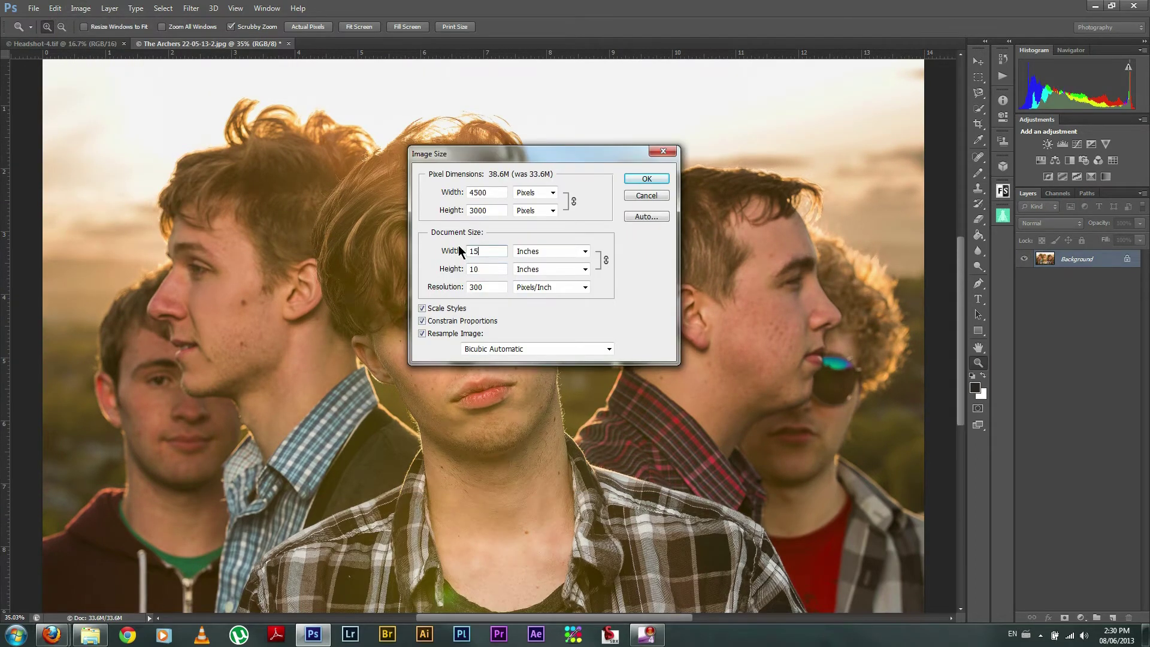
click(530, 350)
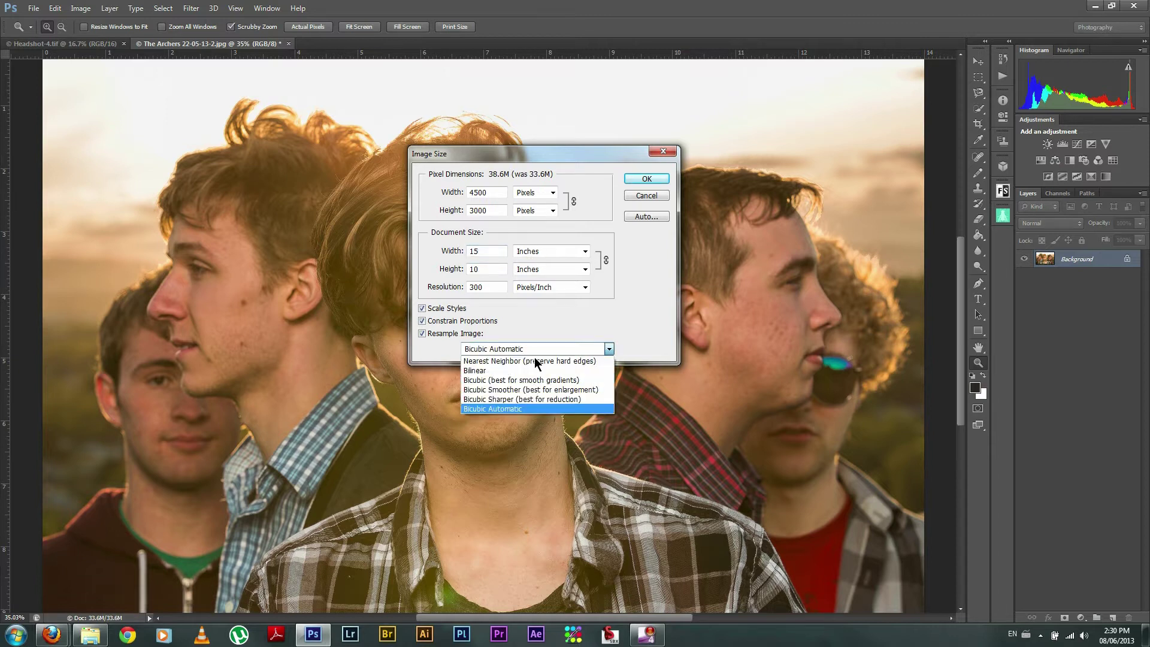
click(551, 389)
click(646, 179)
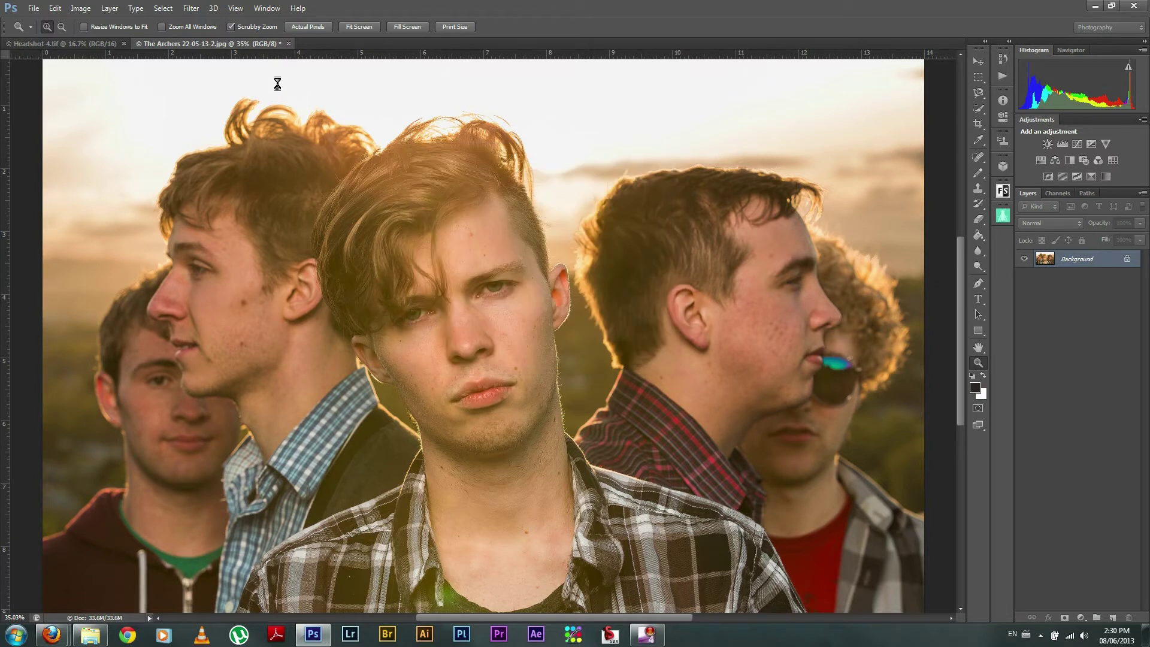
- Enlarge it again to 16 inches wide with Bicubic Smoother, then inspect the face
click(90, 9)
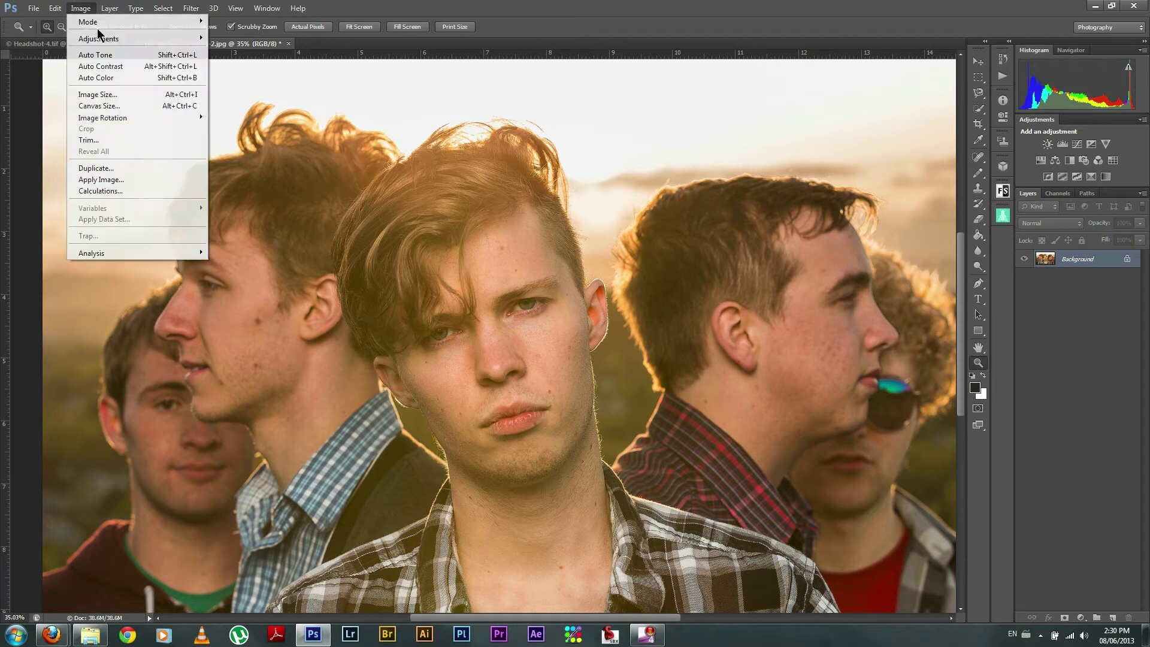
click(136, 94)
double_click(491, 248)
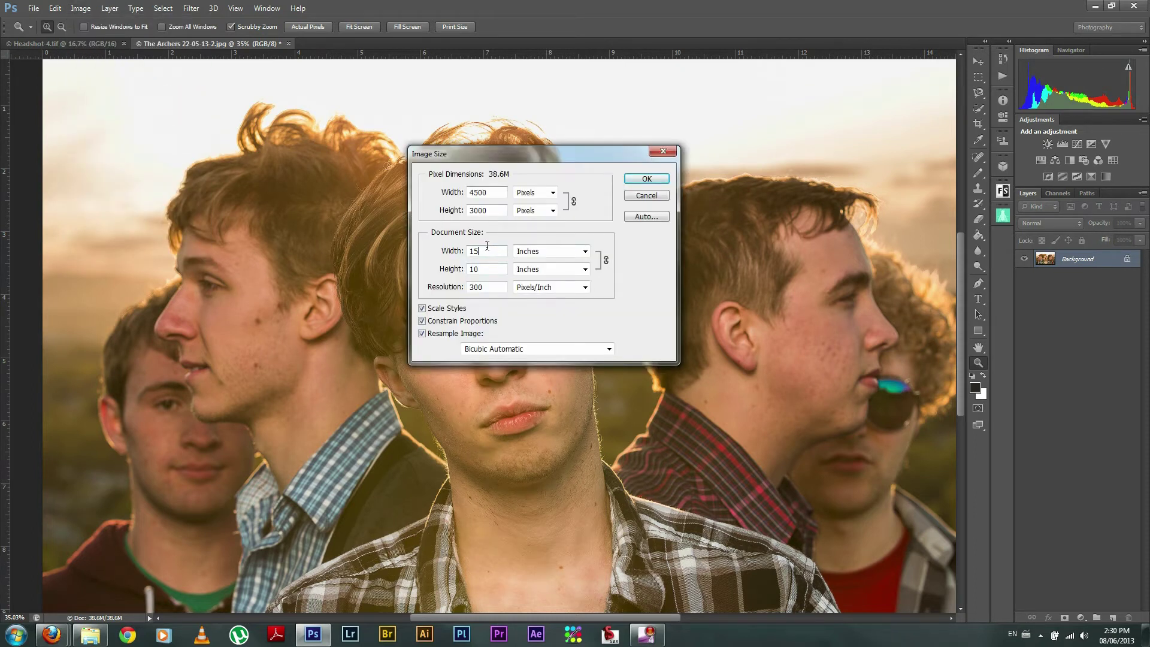
text(16)
click(580, 354)
click(580, 354)
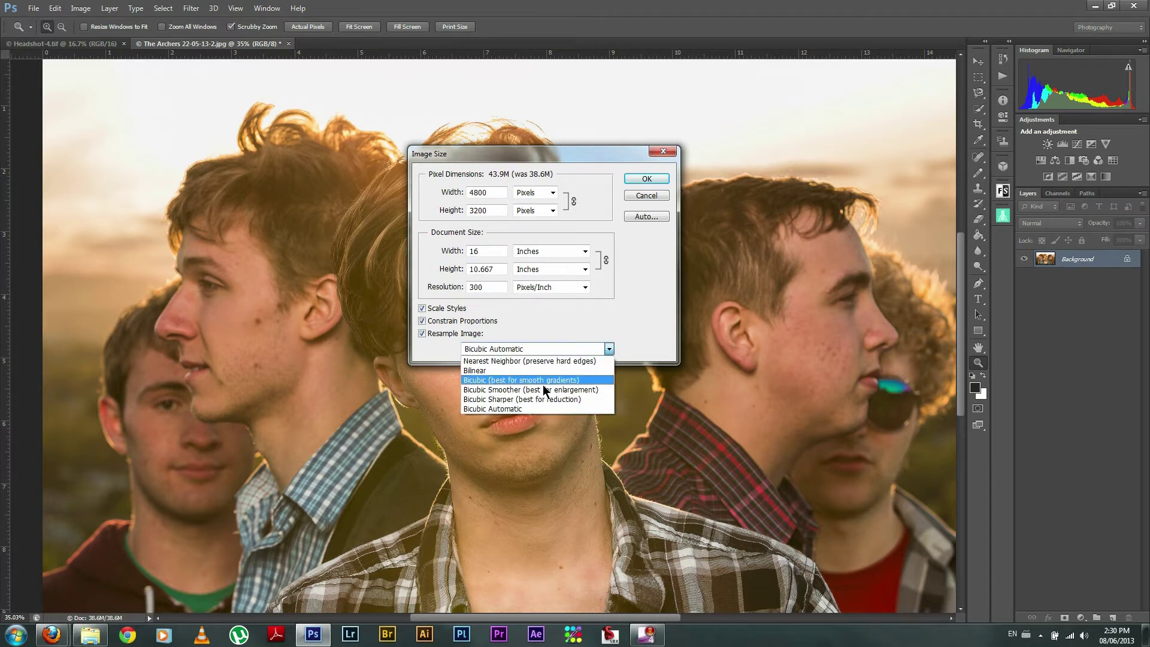
click(552, 390)
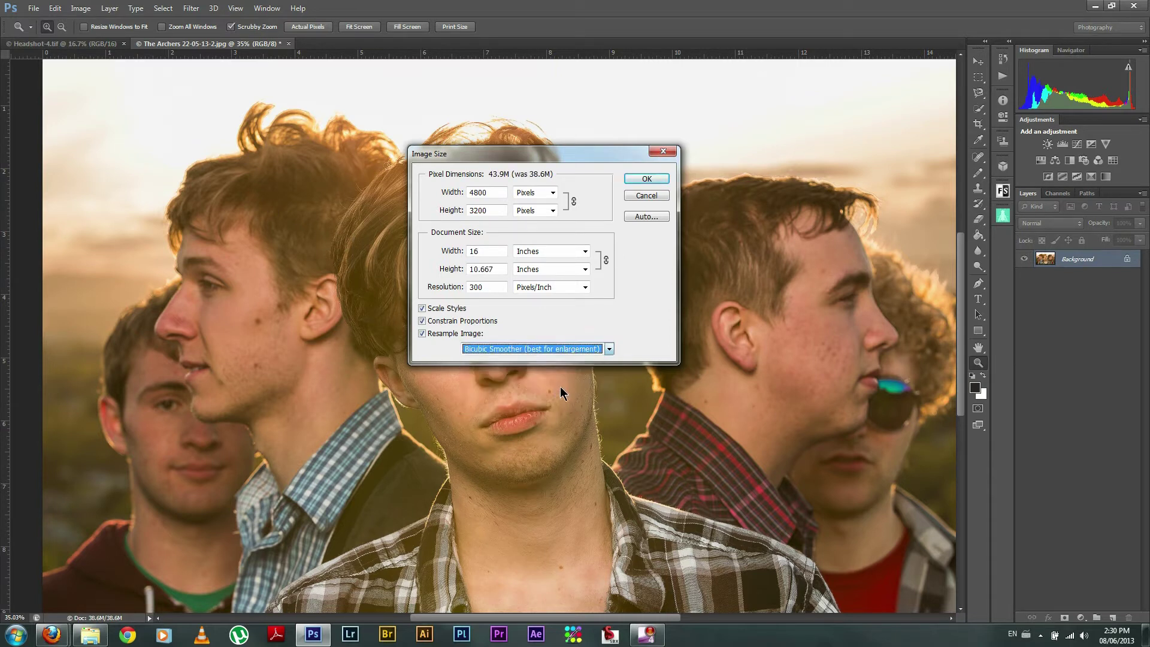
click(656, 180)
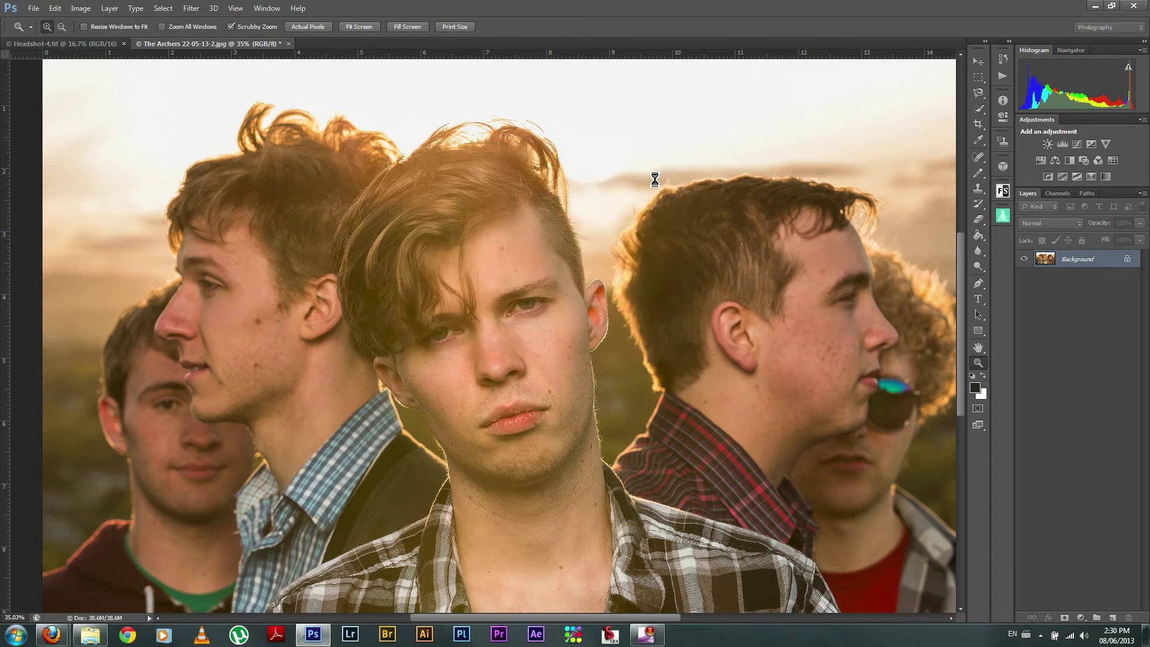
drag(487, 349, 603, 357)
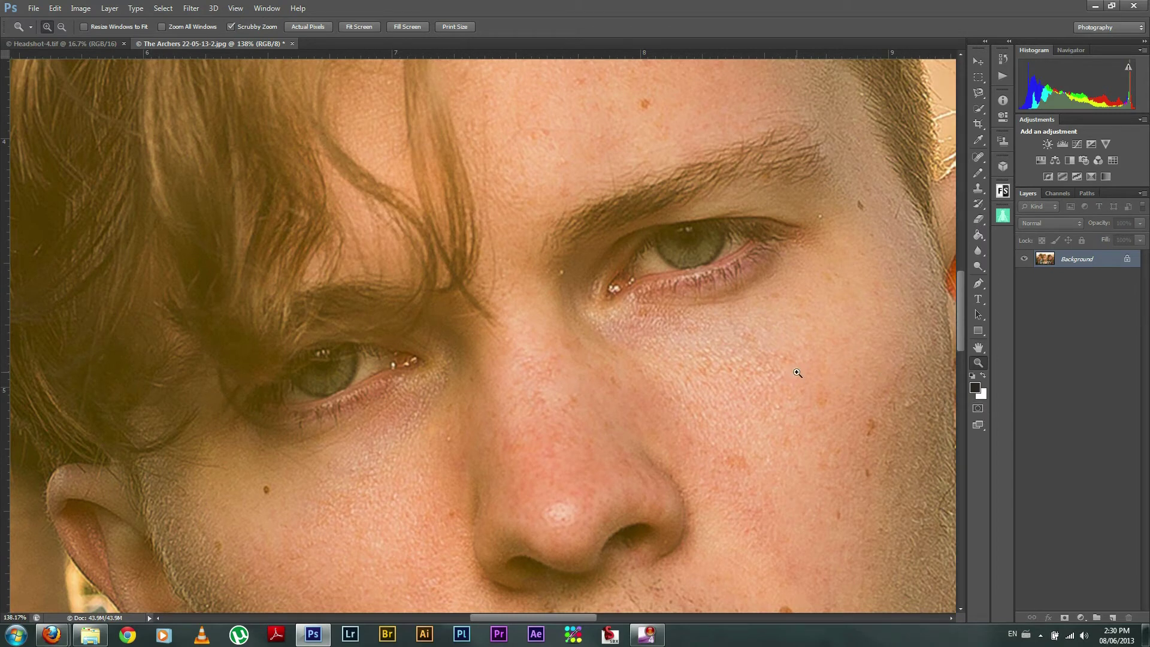
drag(679, 266, 521, 324)
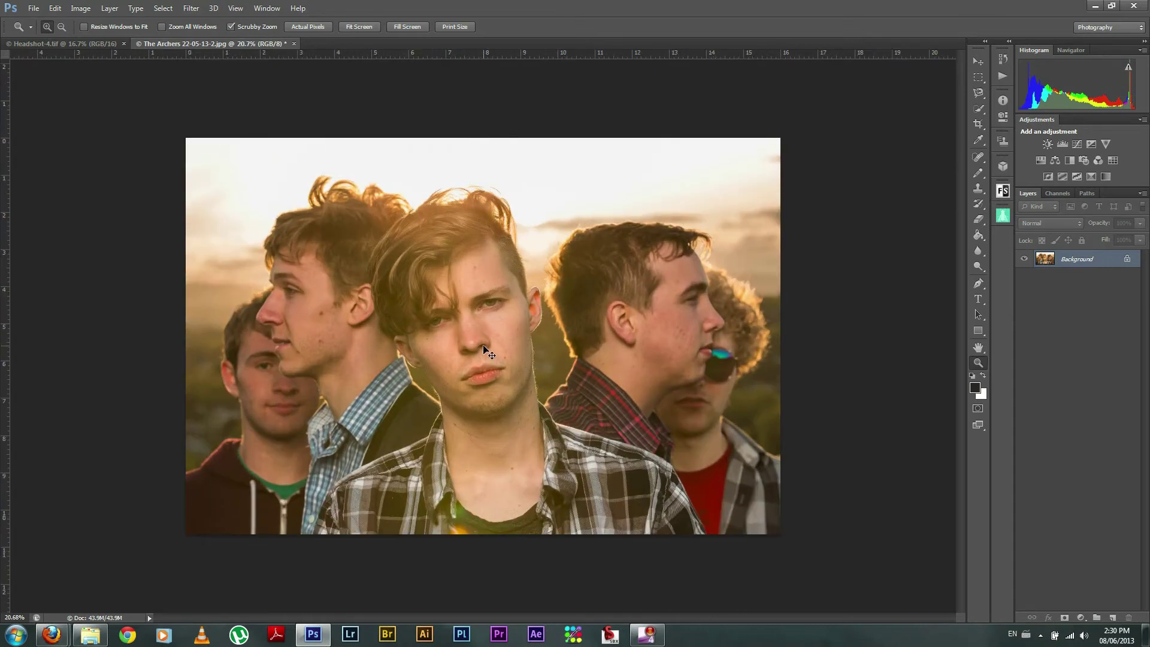
drag(480, 345, 467, 325)
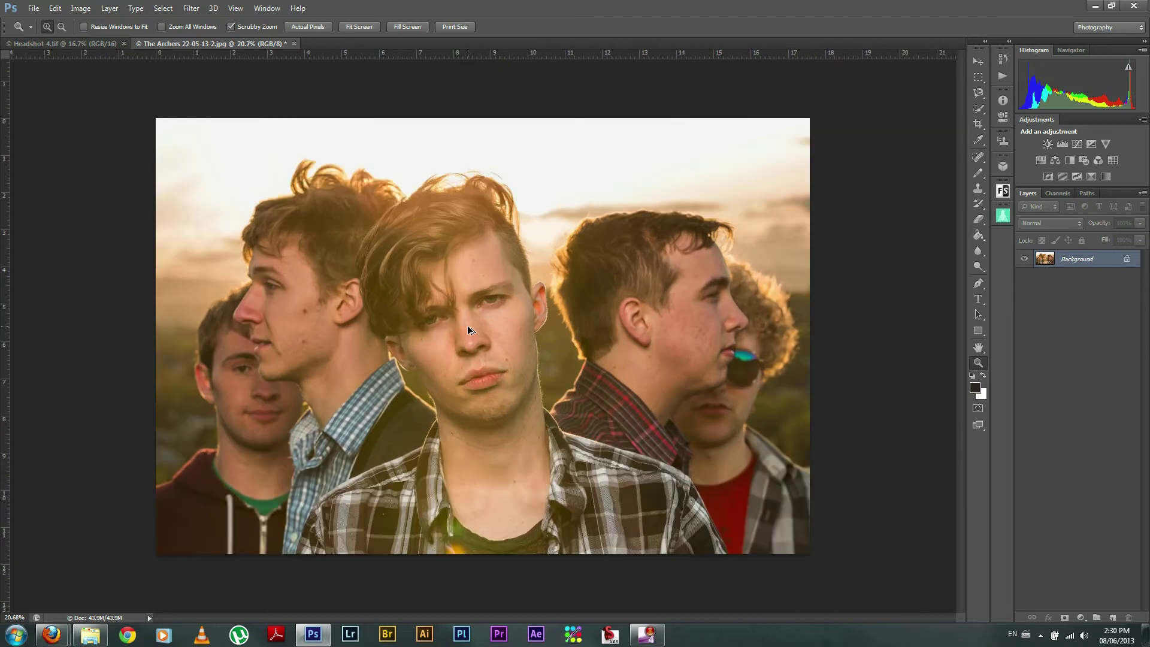
- Bring up the Image Size dialog and dismiss it without changes
click(79, 8)
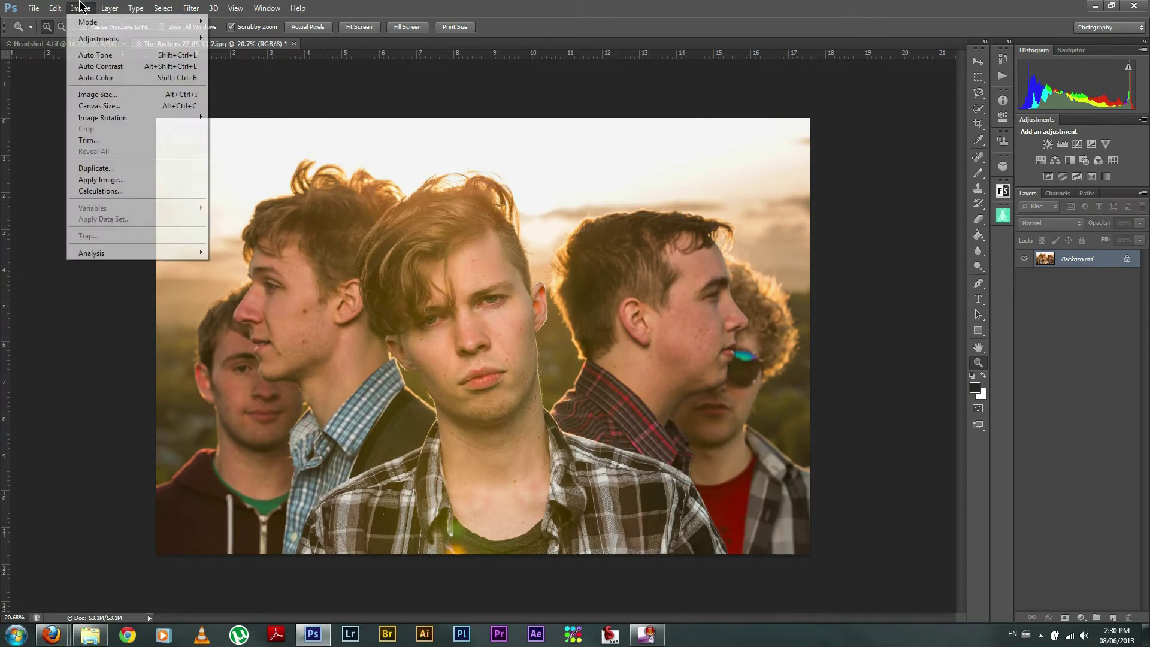
click(96, 94)
click(646, 179)
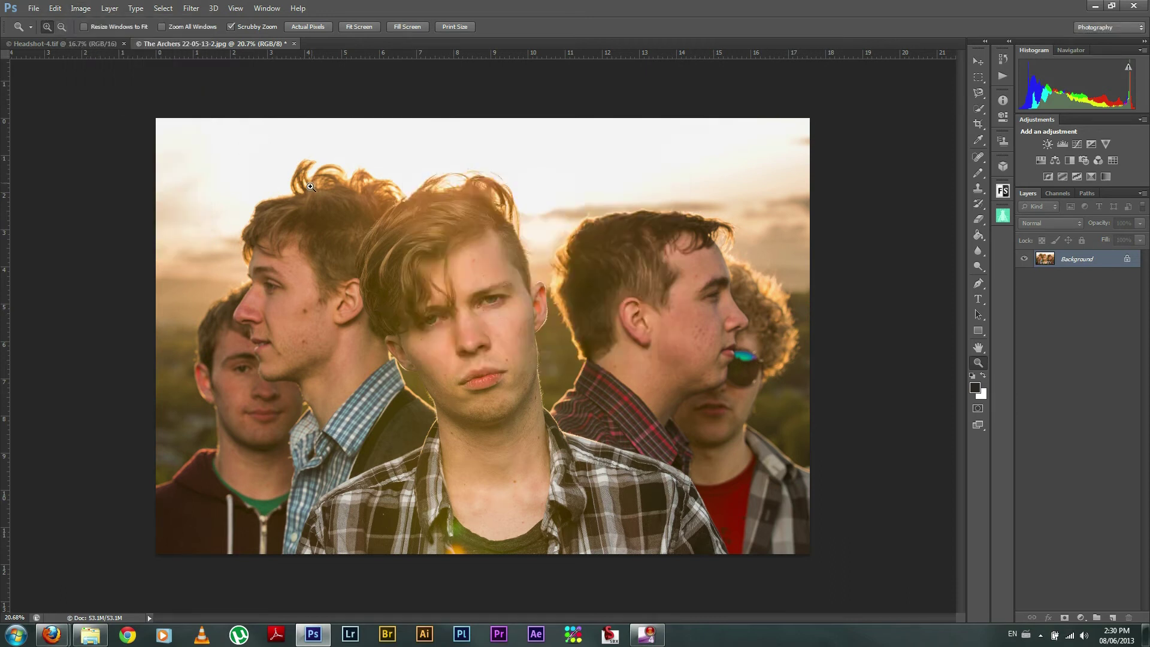
- Resize the group photo to 1000 pixels wide at 72 ppi with Bicubic Sharper
click(81, 8)
click(113, 93)
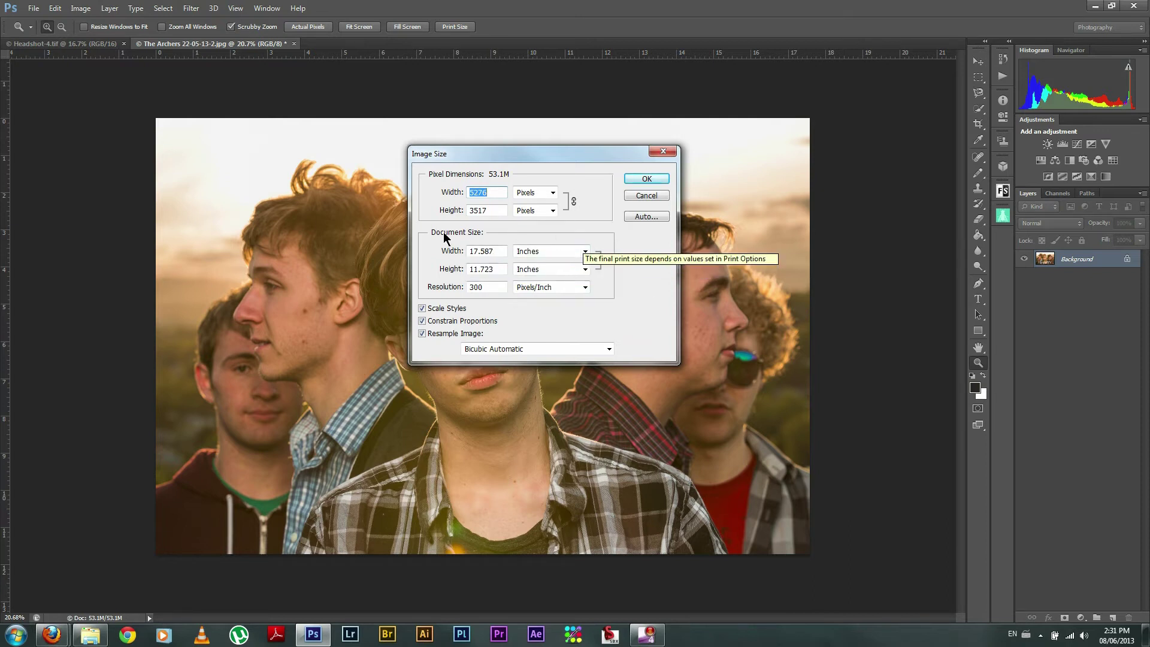
click(554, 198)
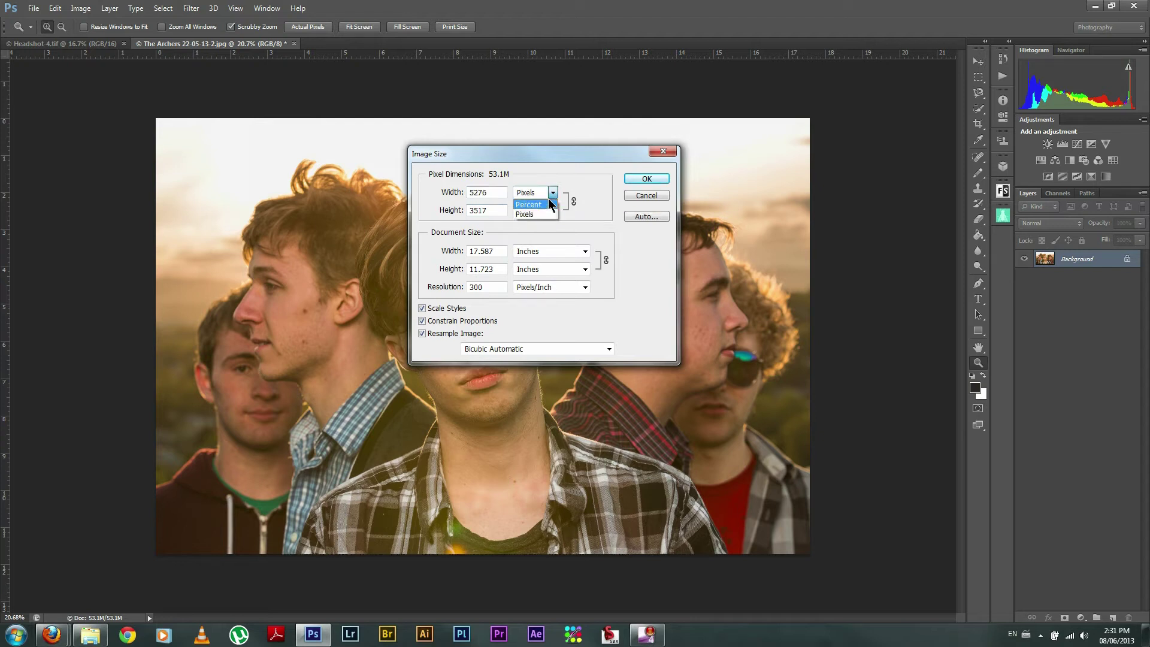
click(552, 195)
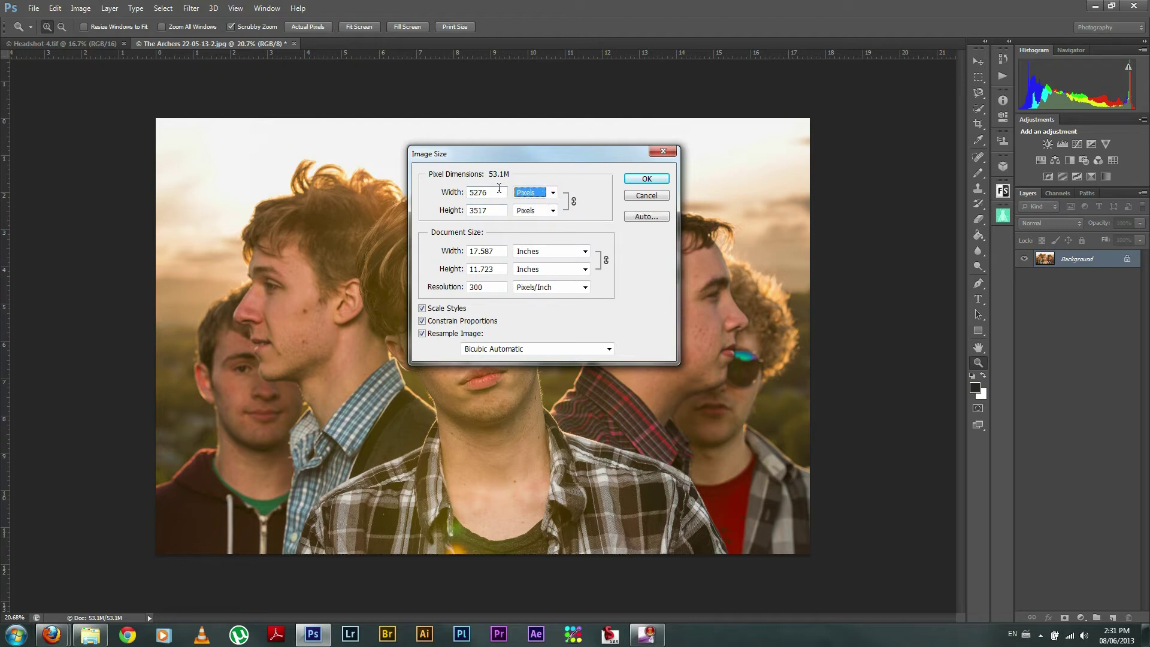
key(shift+Tab)
text(100)
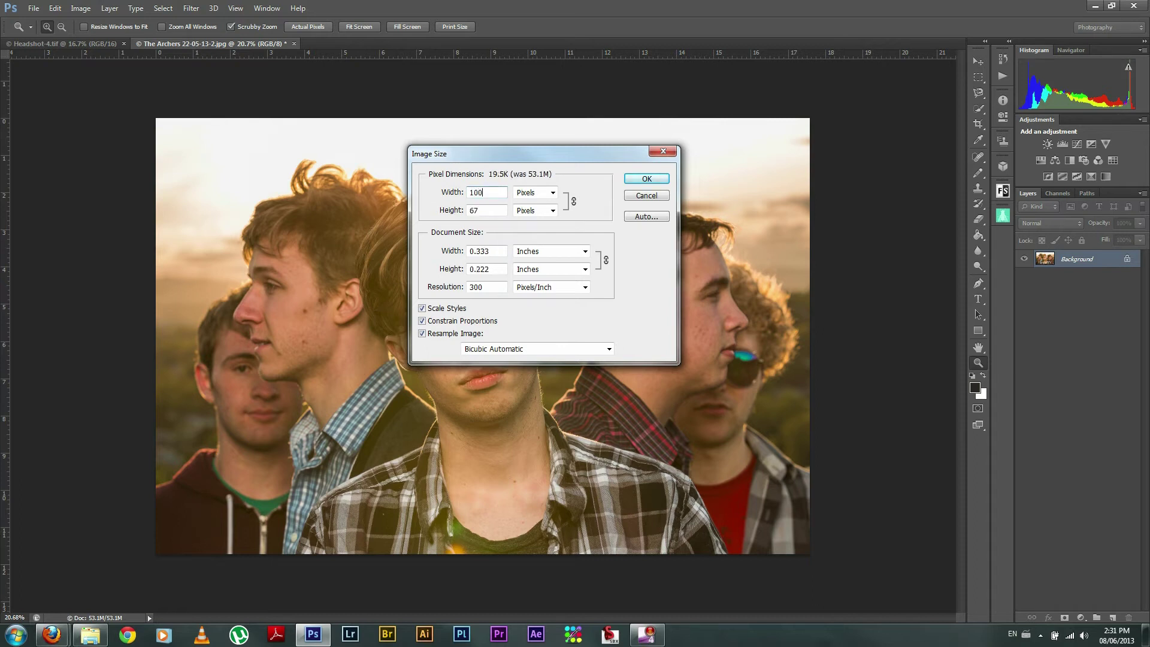
text(0)
click(446, 291)
text(72)
double_click(489, 196)
text(1000)
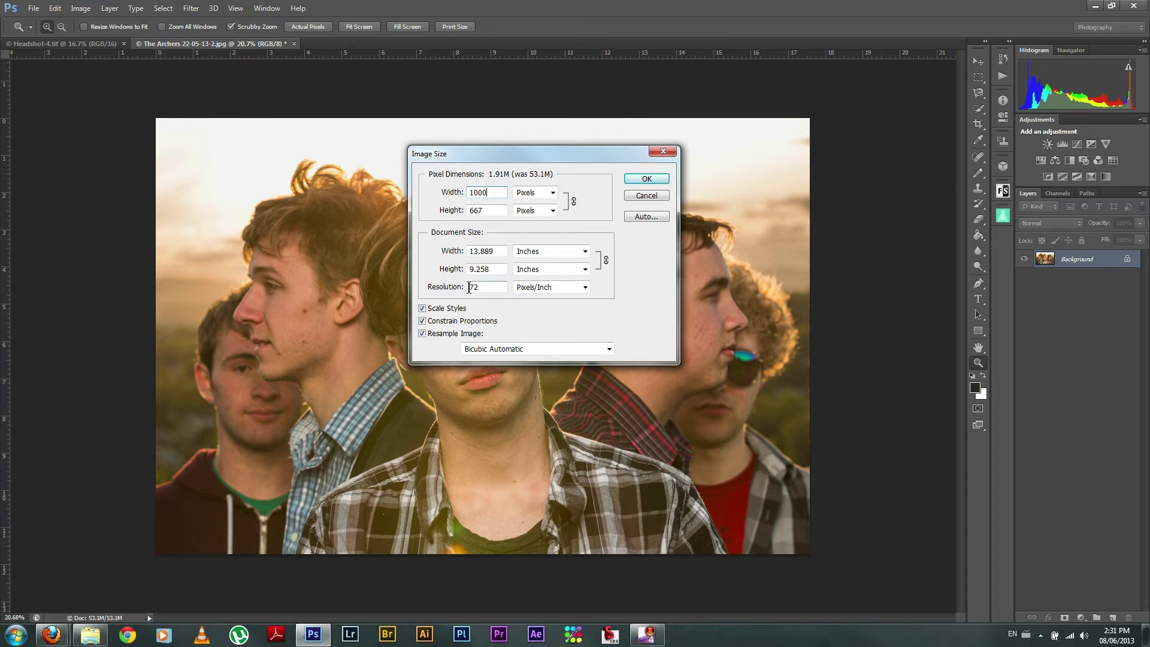
click(571, 348)
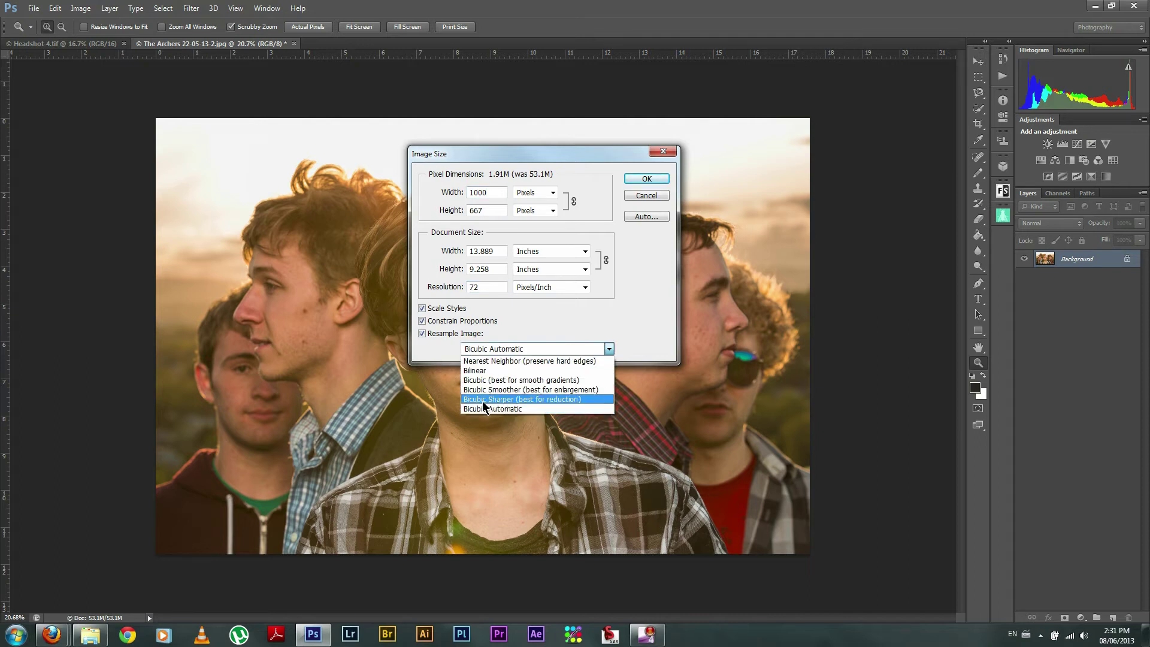
click(501, 400)
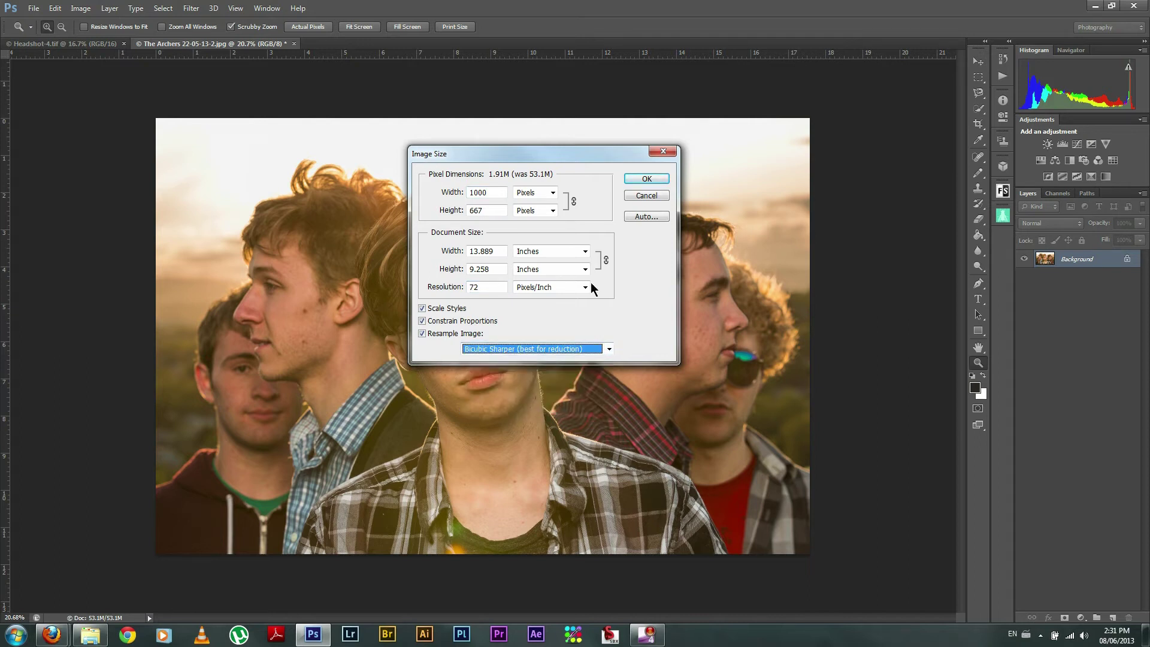
click(657, 178)
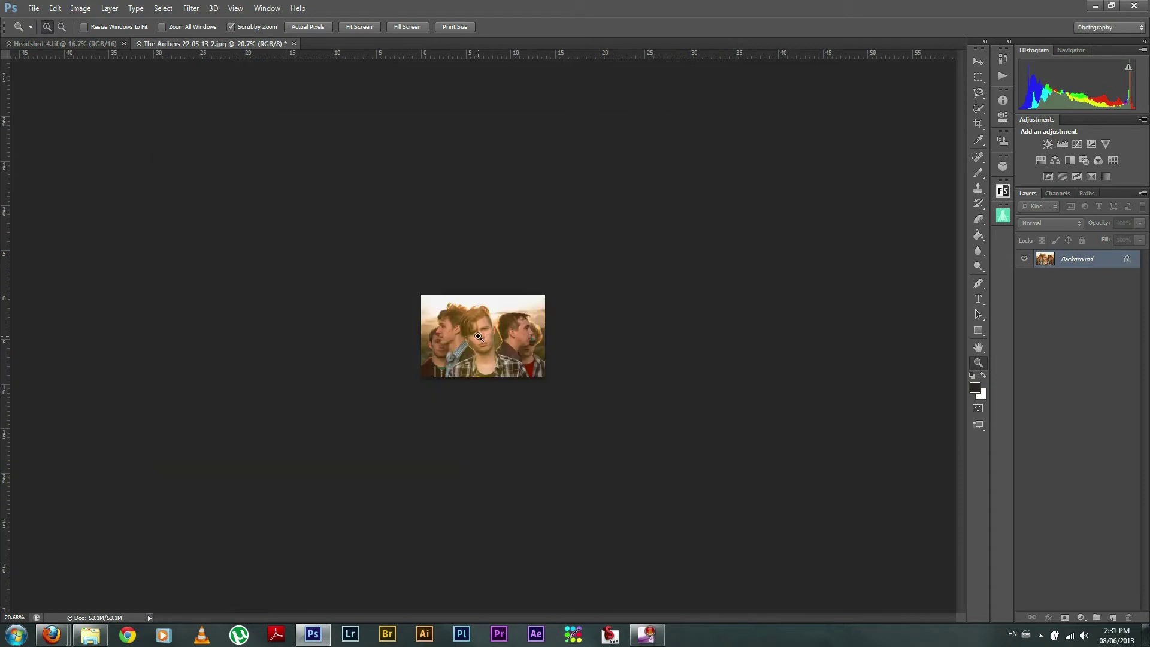
drag(479, 337, 579, 342)
- Fit the resized group photo on screen, then close it, answering the save prompt
right_click(559, 341)
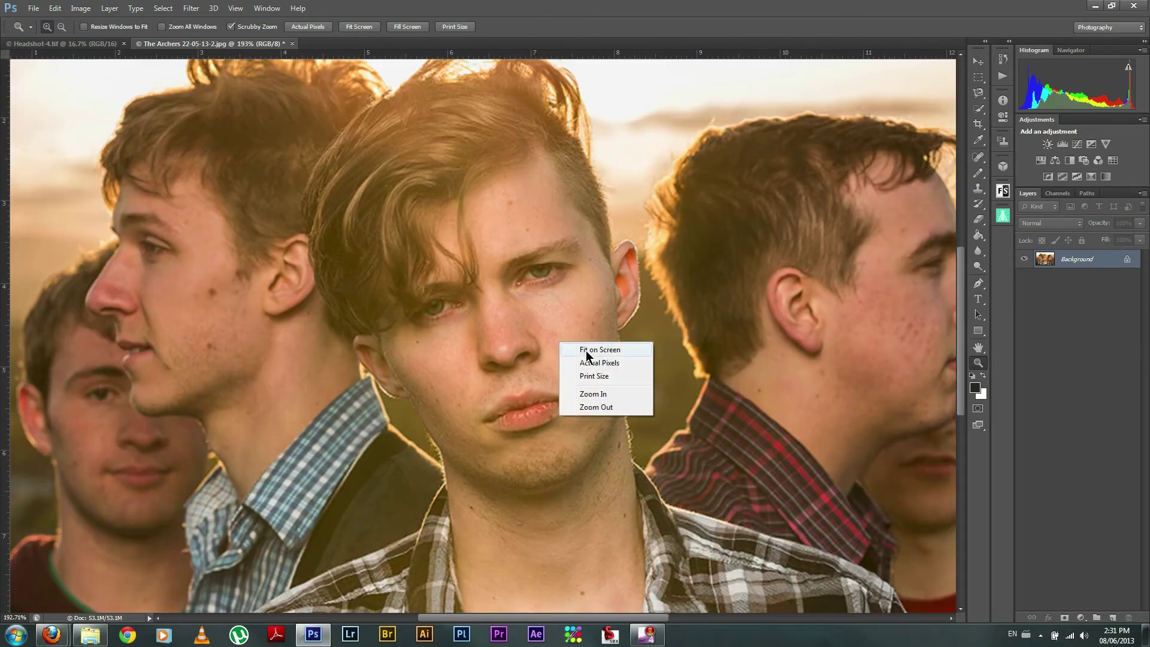
click(590, 349)
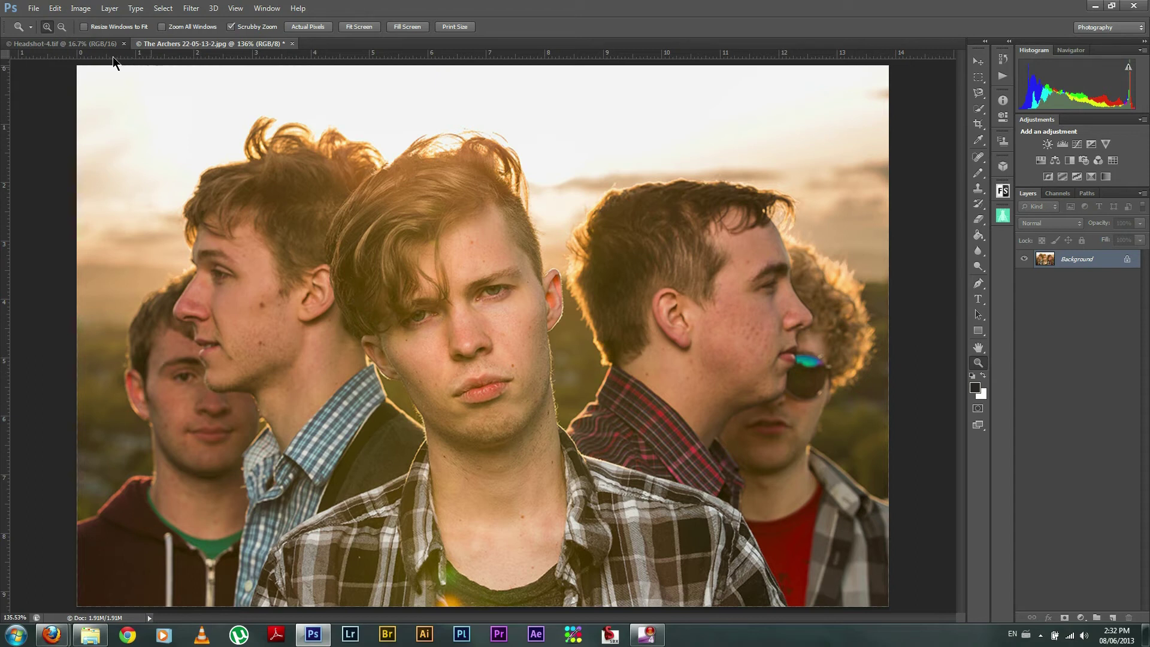
click(292, 43)
click(596, 242)
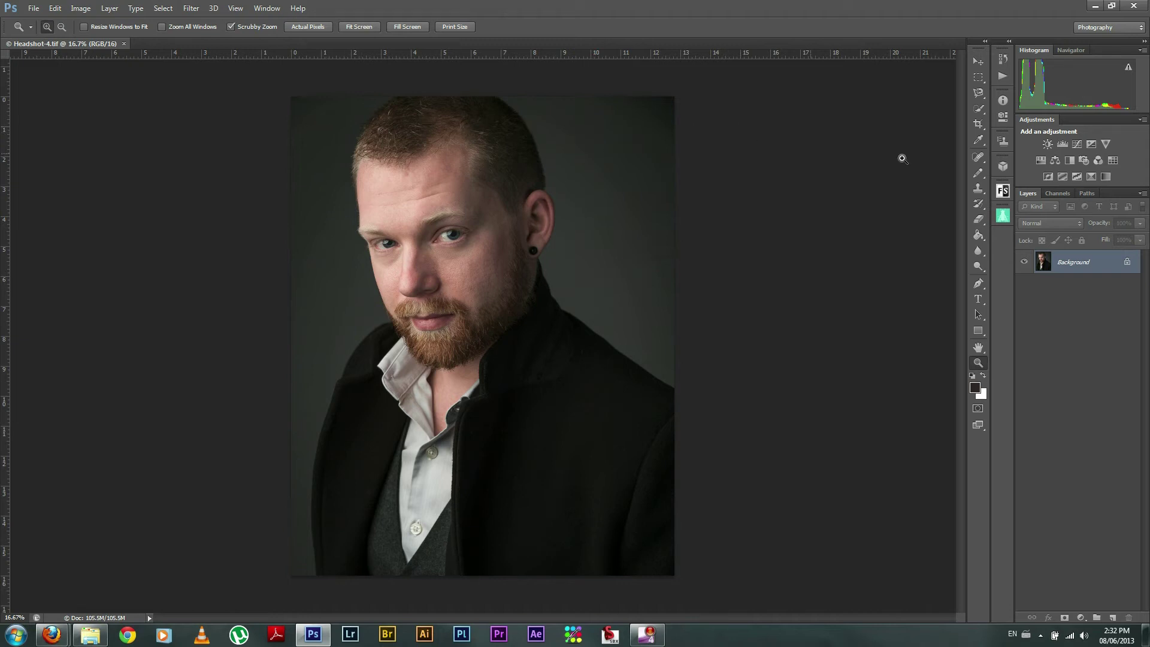
- Crop the headshot to a landscape 4×5 frame extended past the photo, giving 20 × 16 inches
click(983, 125)
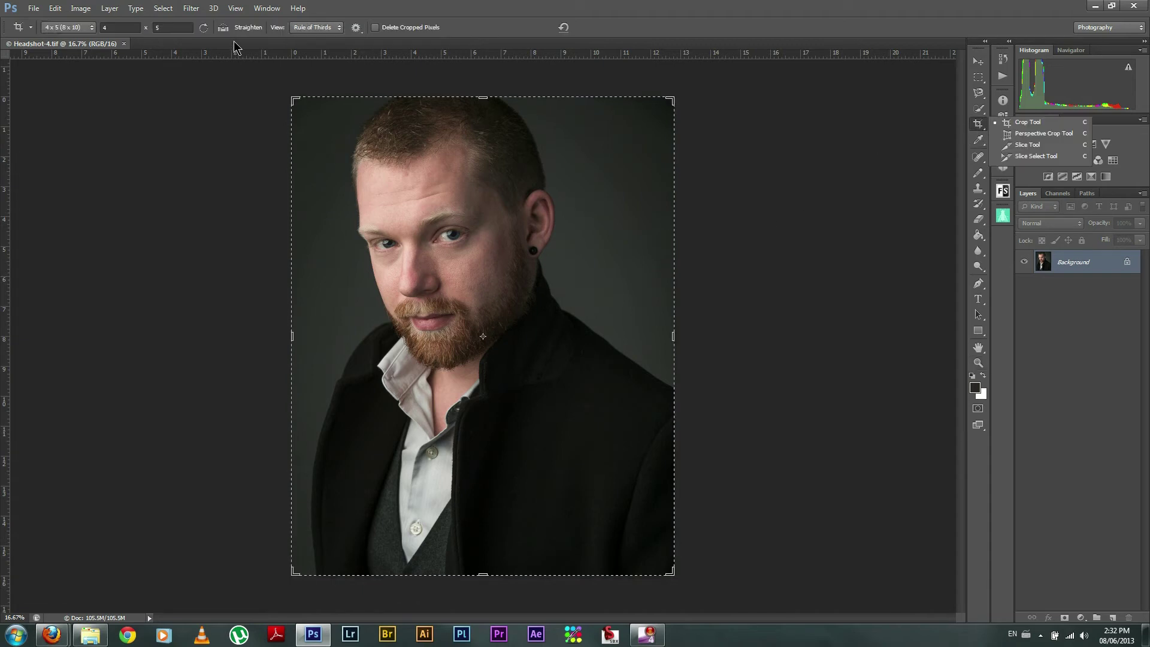
click(203, 28)
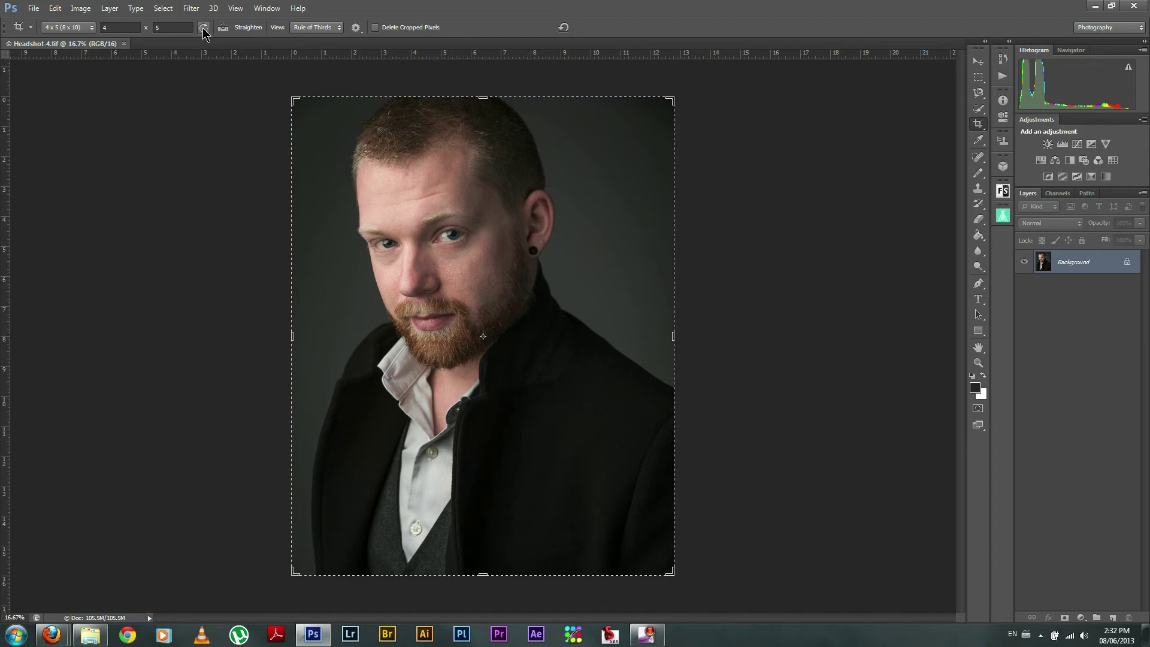
drag(483, 184, 483, 140)
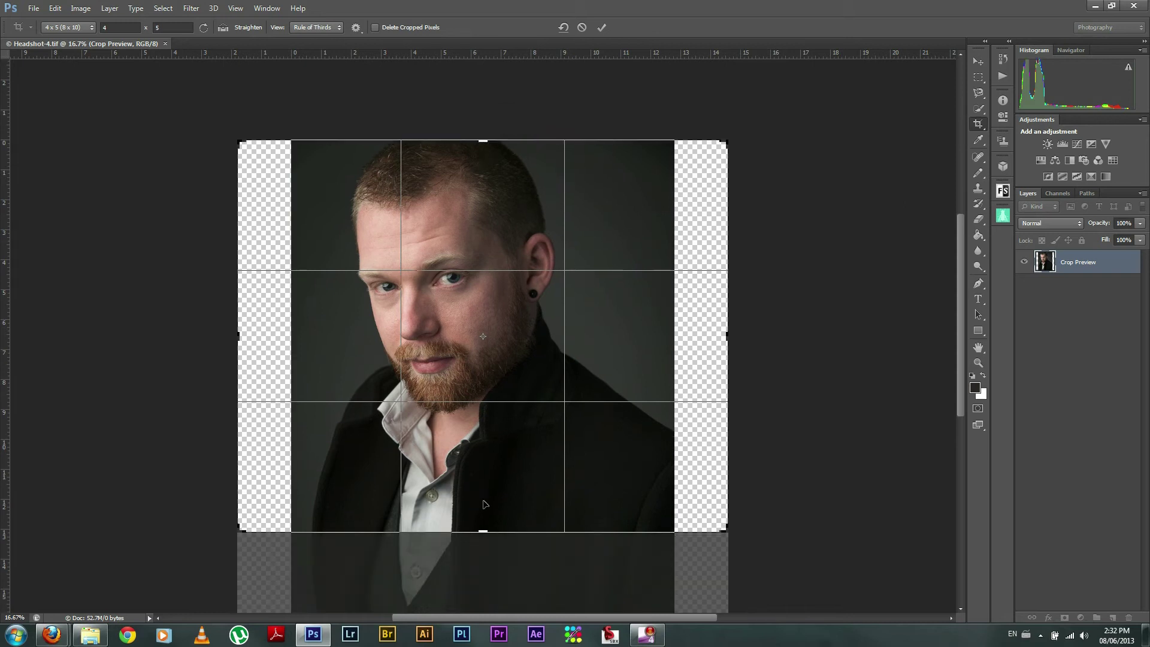
drag(484, 531, 483, 576)
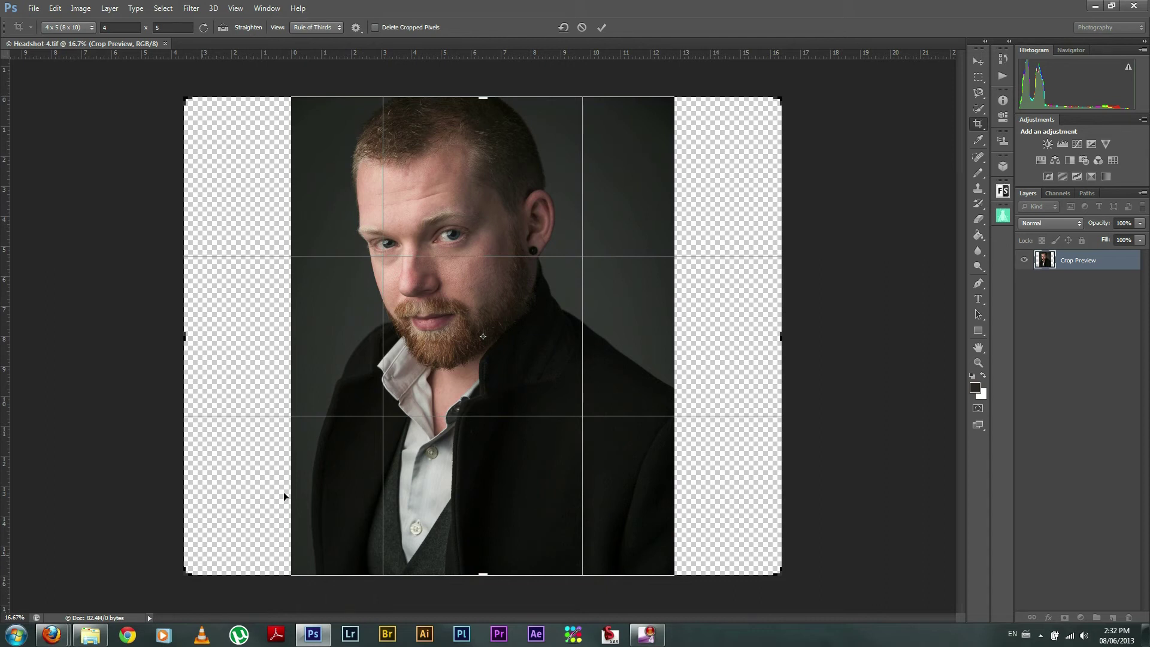
key(Return)
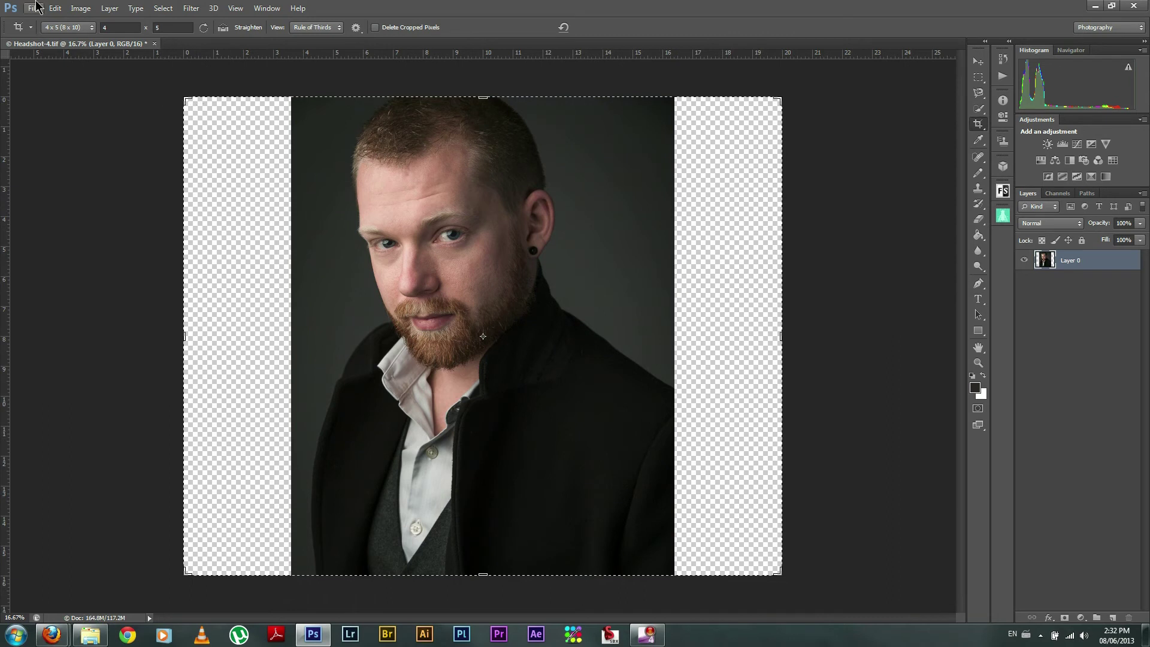
- Reduce the headshot to 19 inches wide using Bicubic Sharper resampling
click(81, 9)
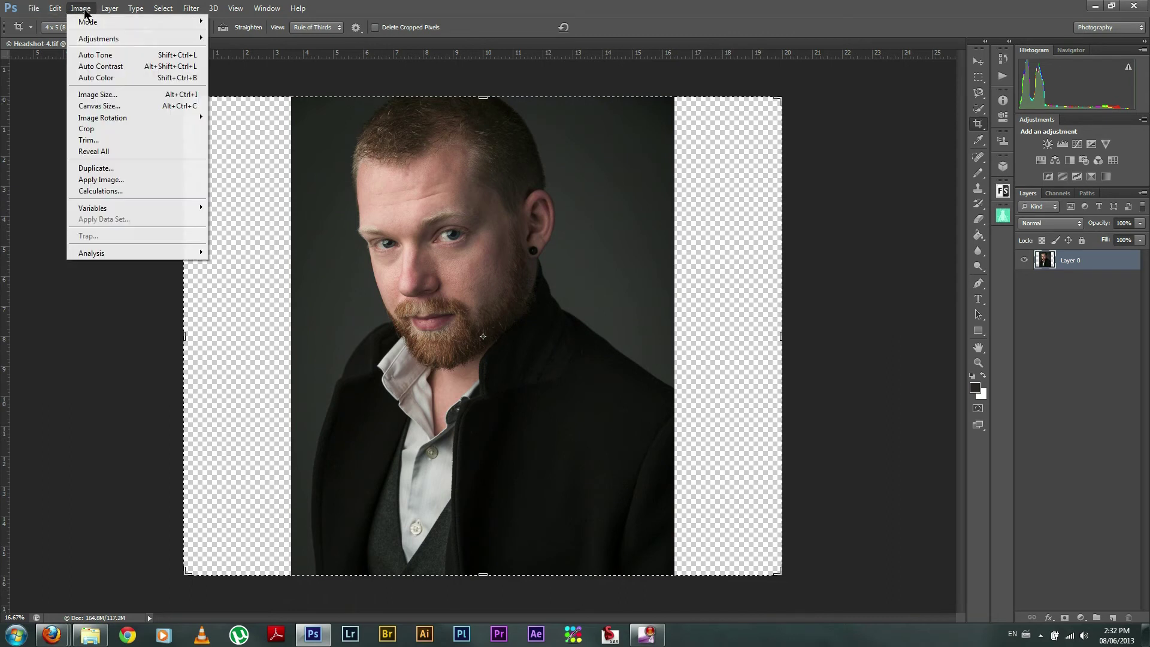
click(96, 95)
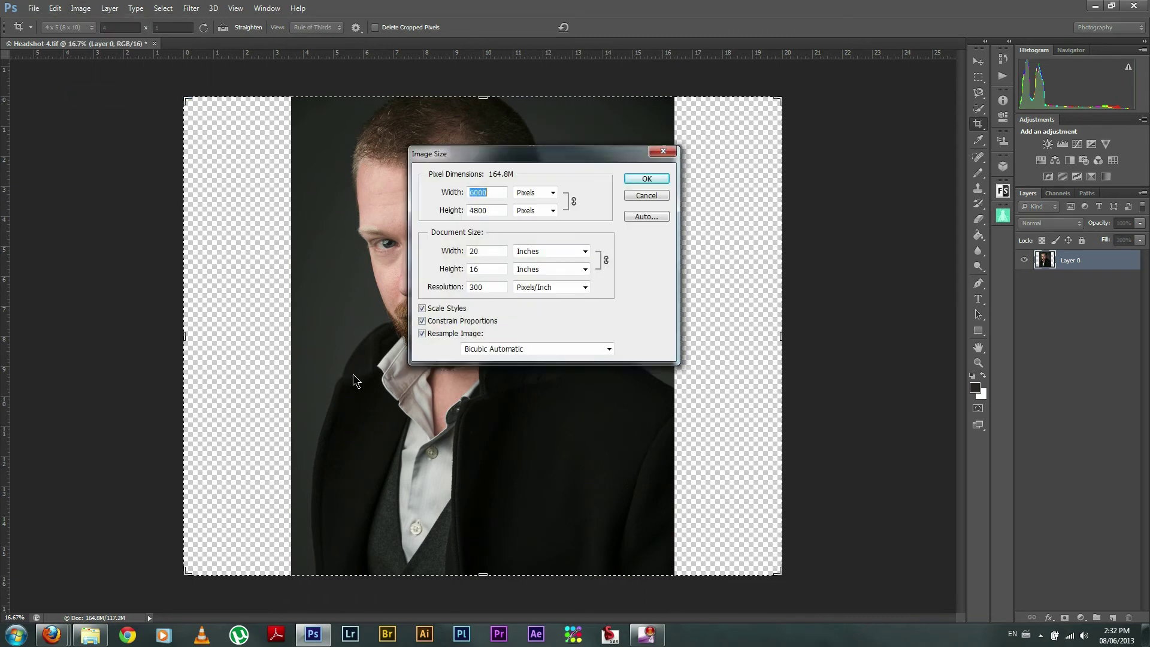
click(484, 250)
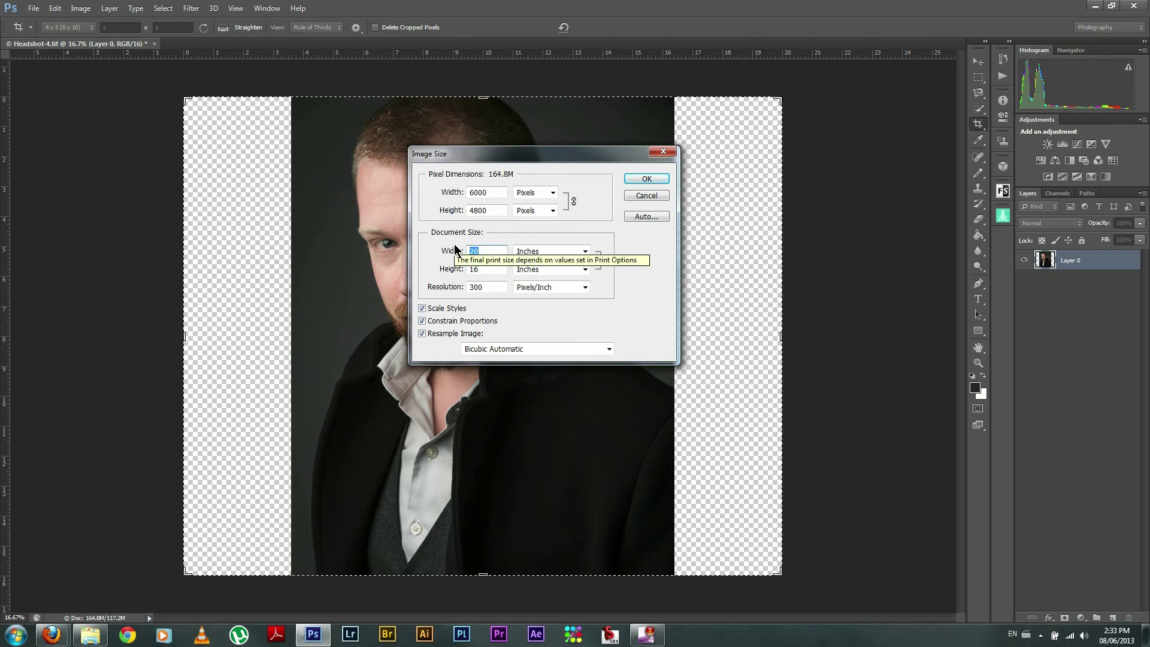
text(19)
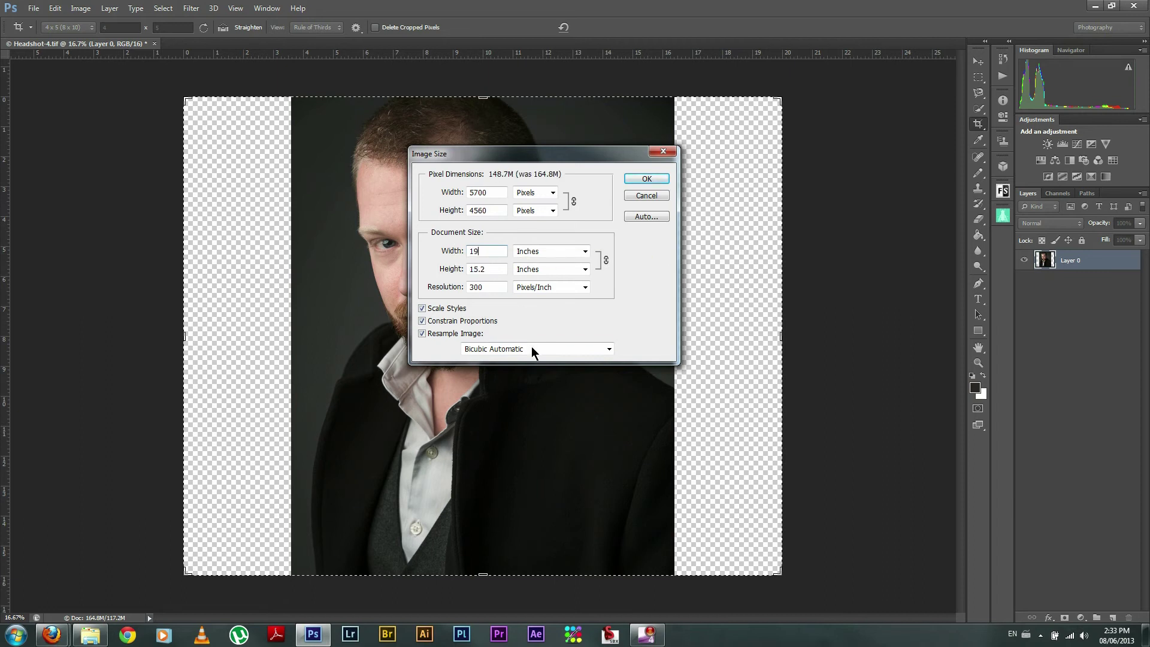
click(532, 348)
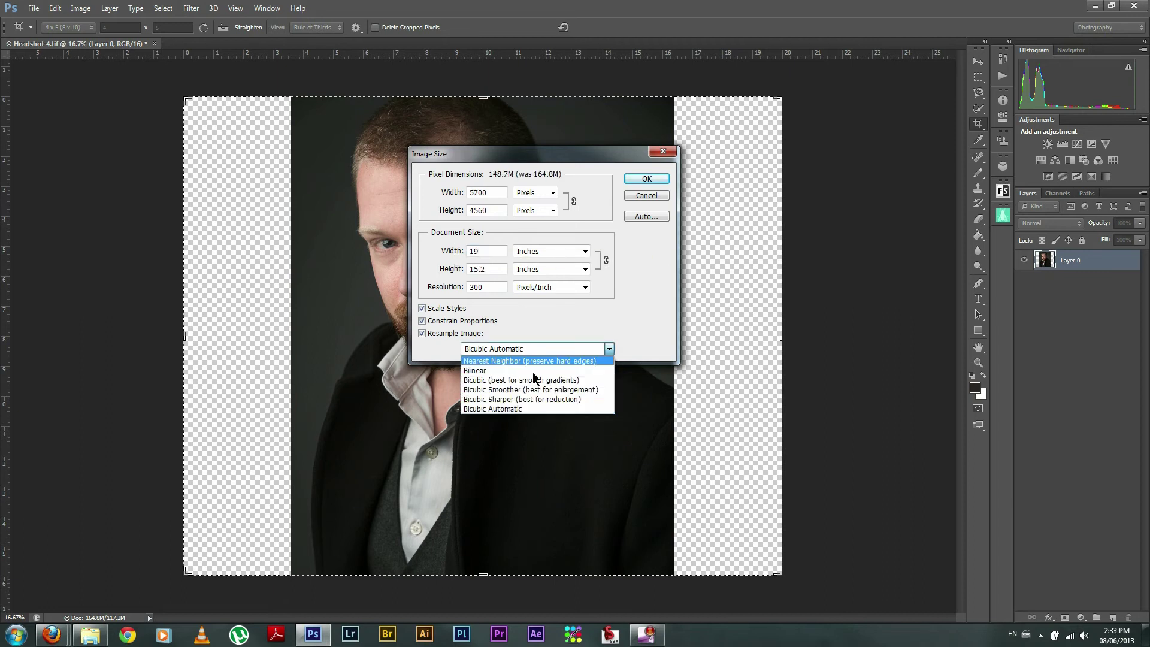
click(559, 401)
click(652, 179)
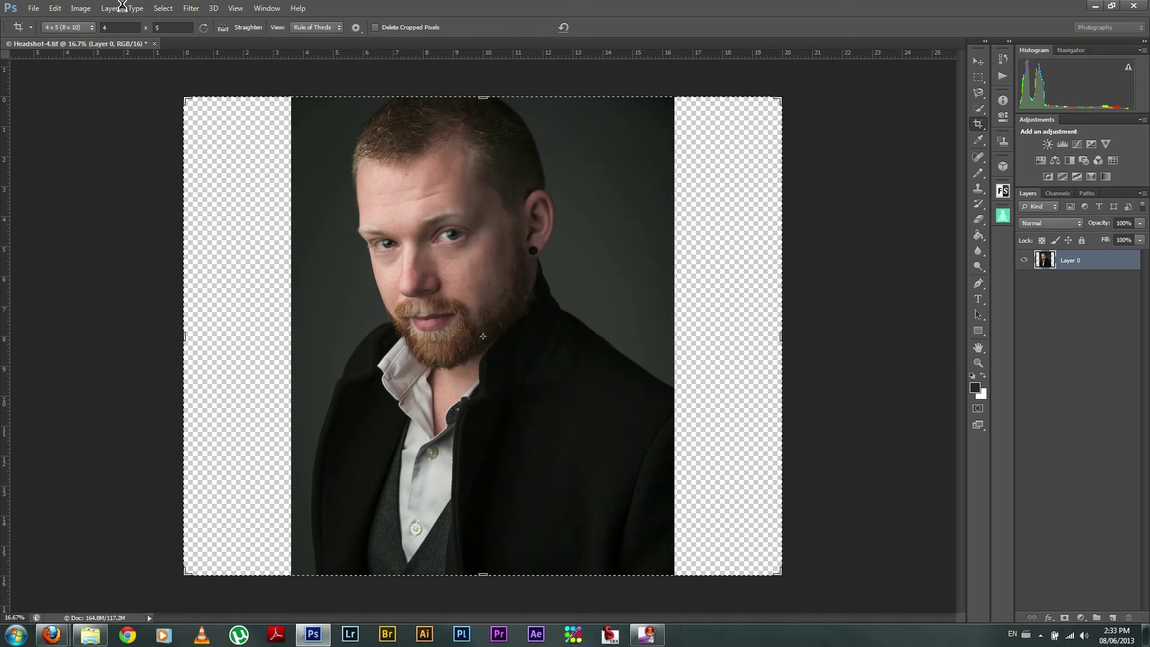
- Resize the headshot to 18 inches wide (5400 × 4320 px) with Bicubic Sharper
click(83, 8)
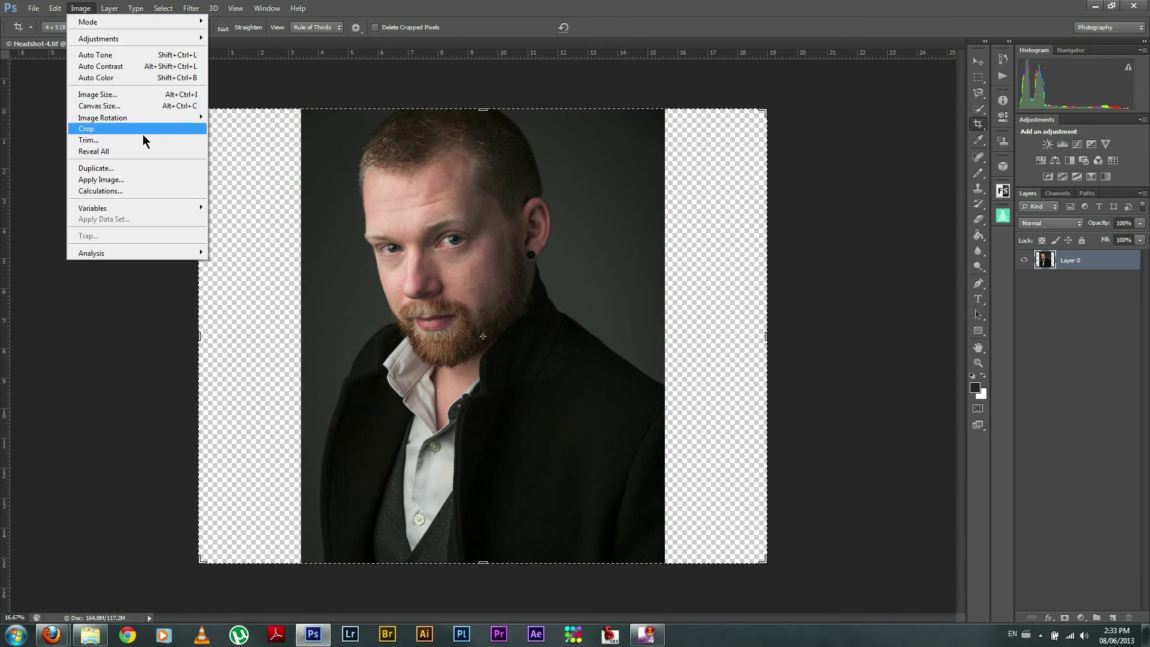
click(134, 96)
double_click(479, 249)
text(19)
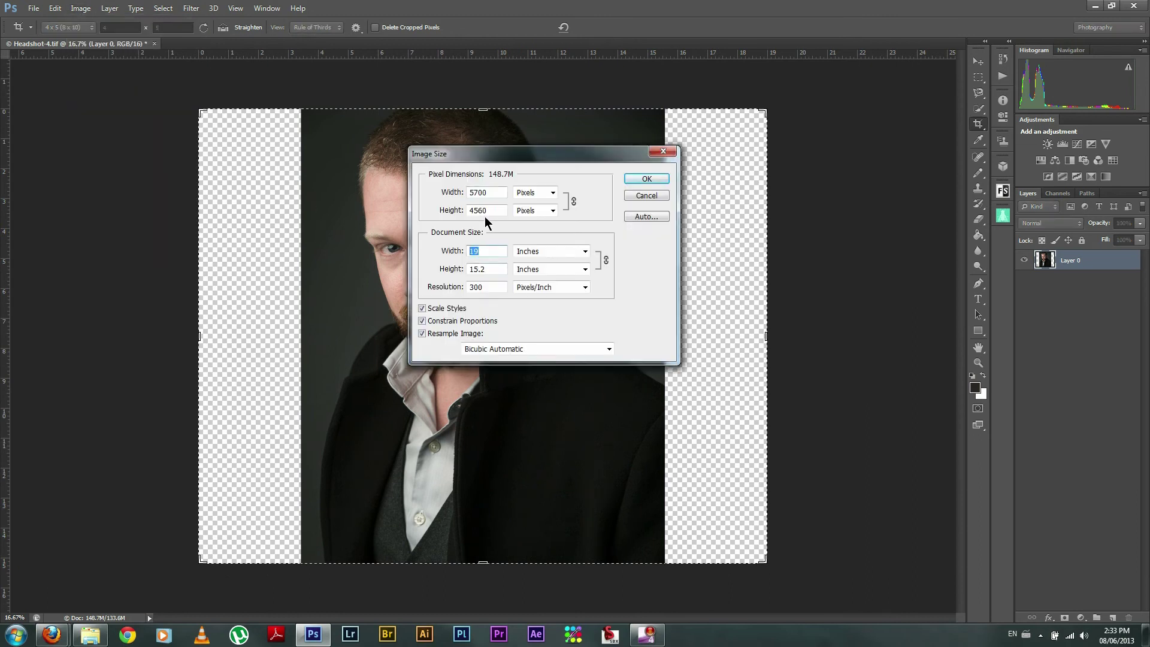
text(0)
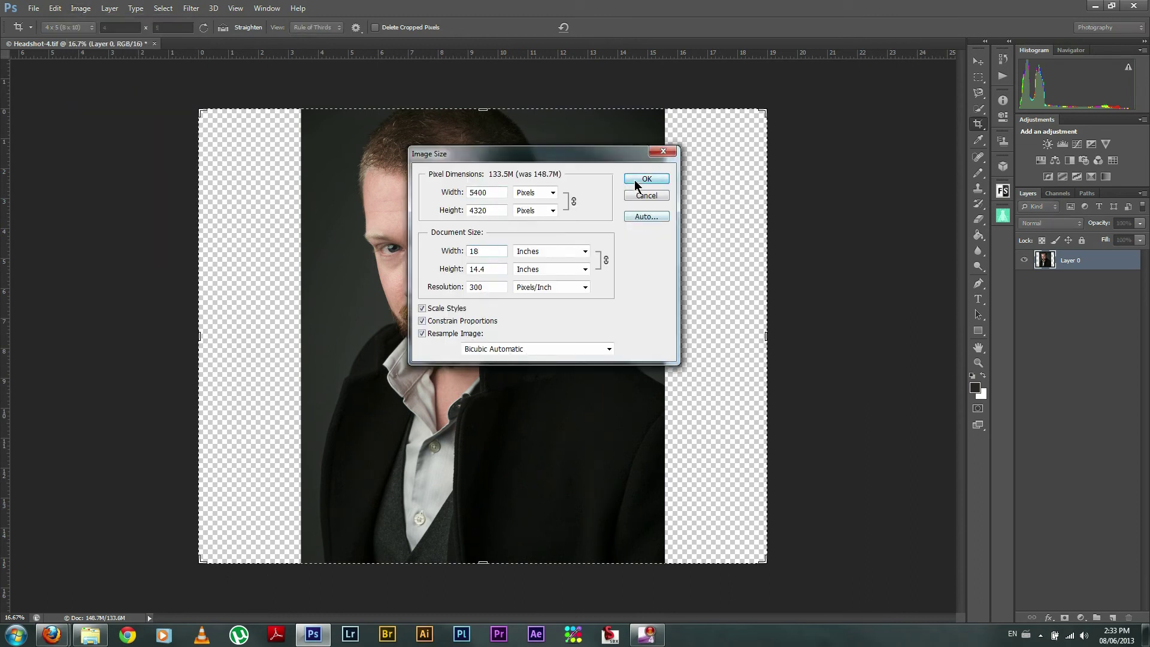
click(646, 180)
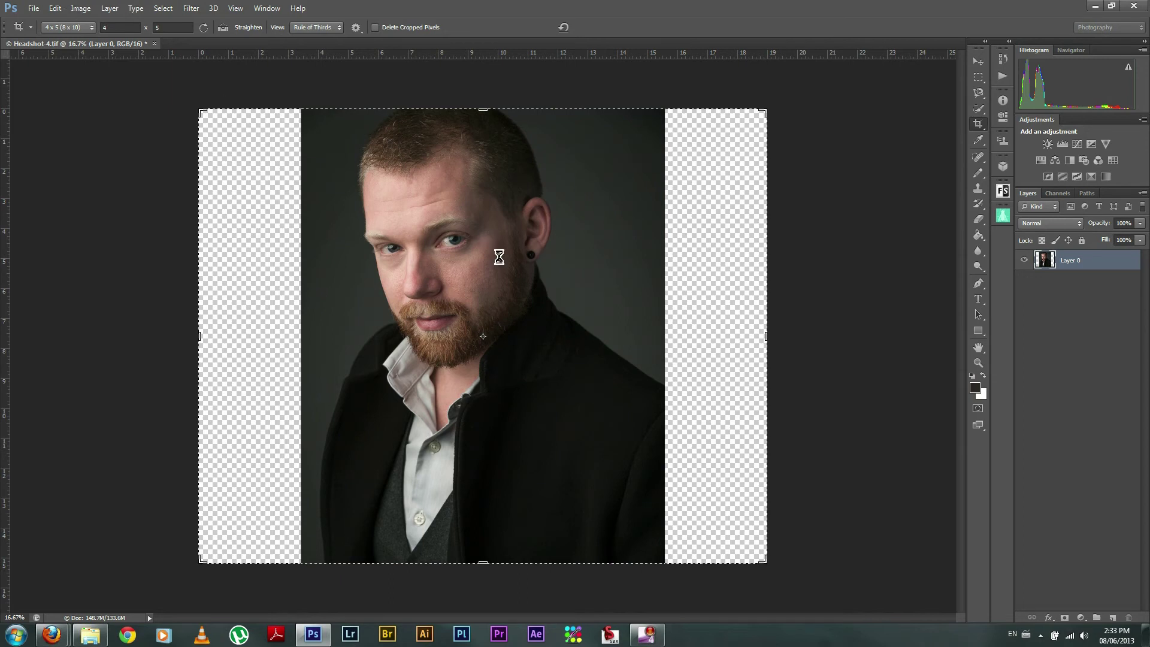
click(80, 9)
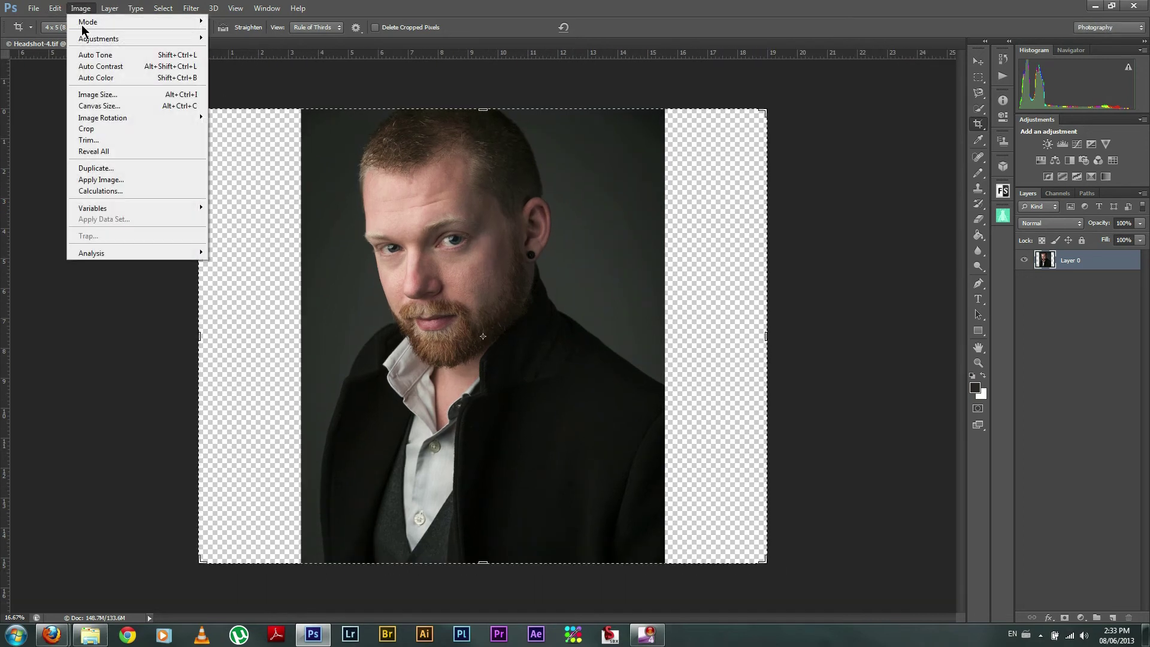
click(111, 95)
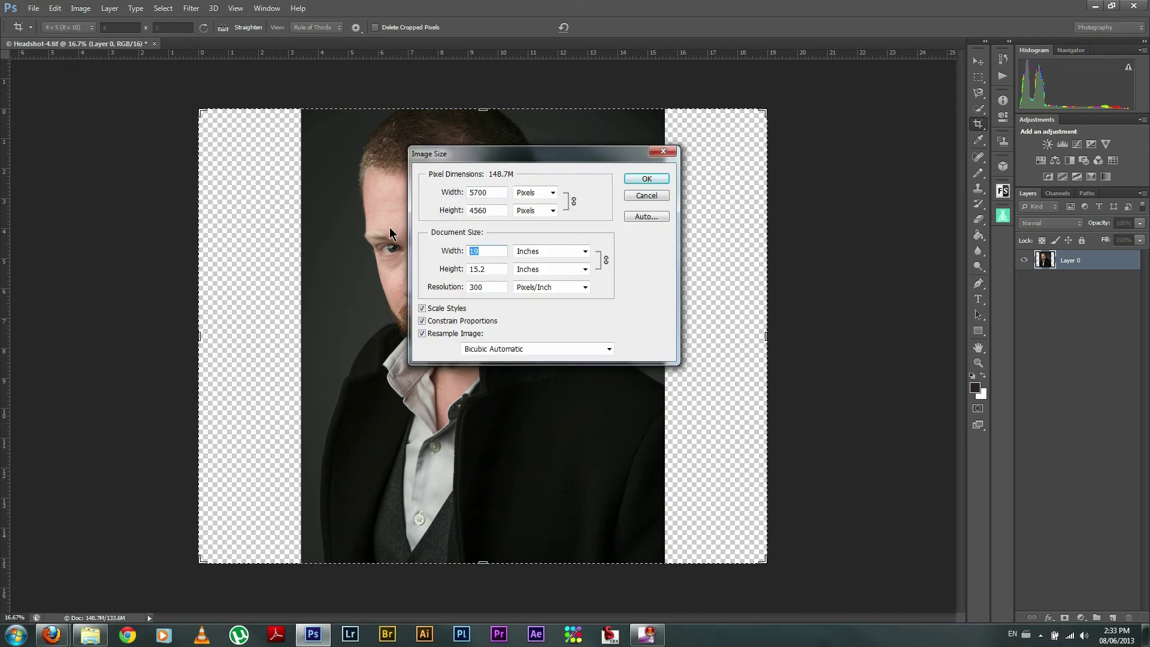
text(18)
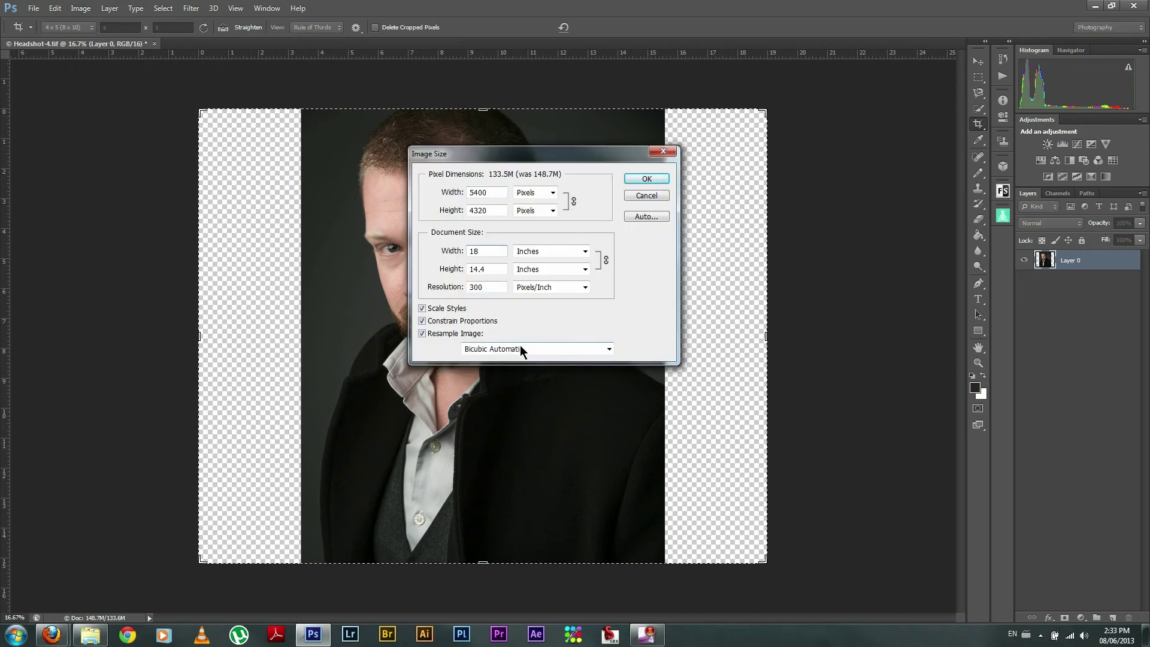
click(520, 349)
click(534, 399)
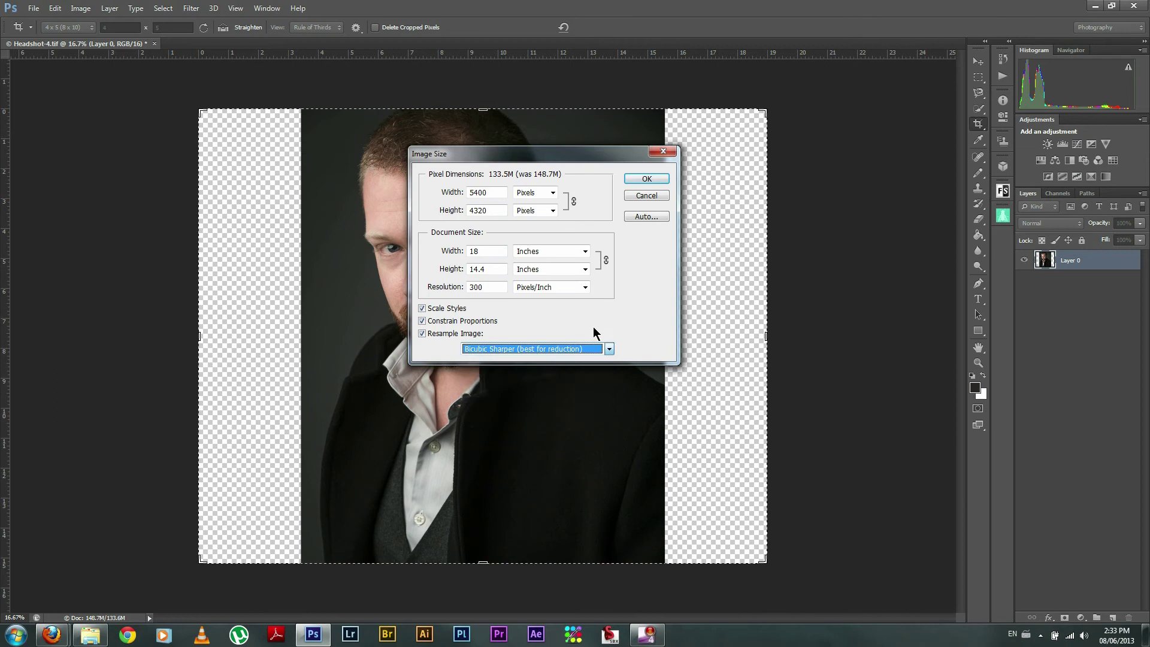
click(646, 179)
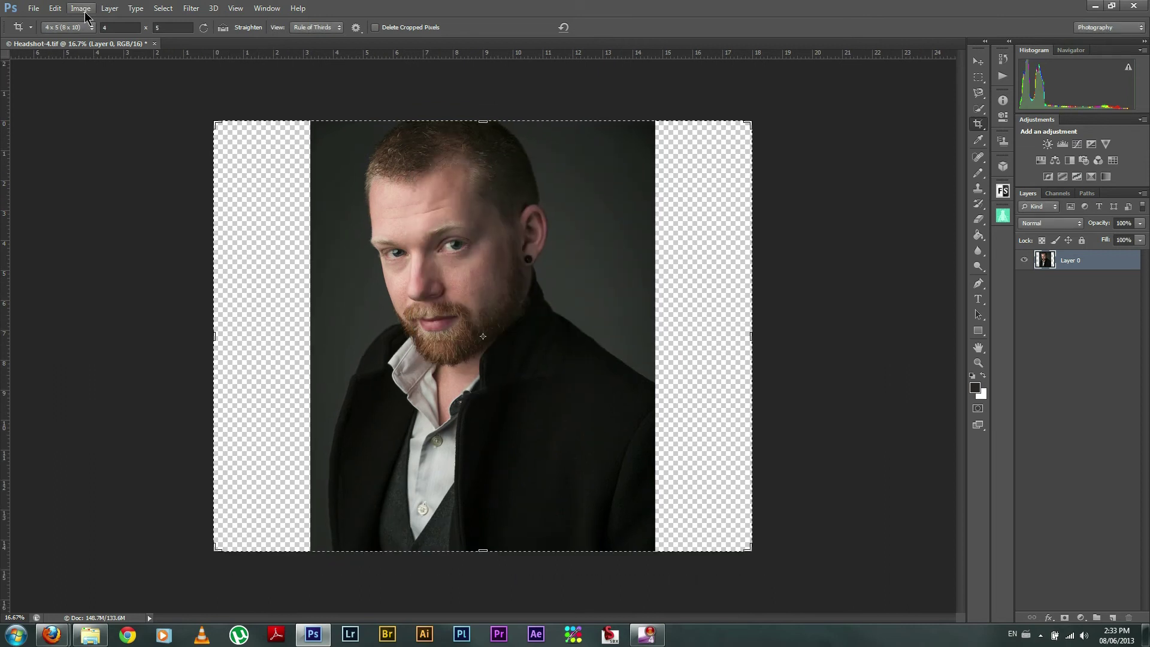
click(82, 9)
- Reduce the headshot to 17 inches wide with Bicubic Sharper
click(99, 95)
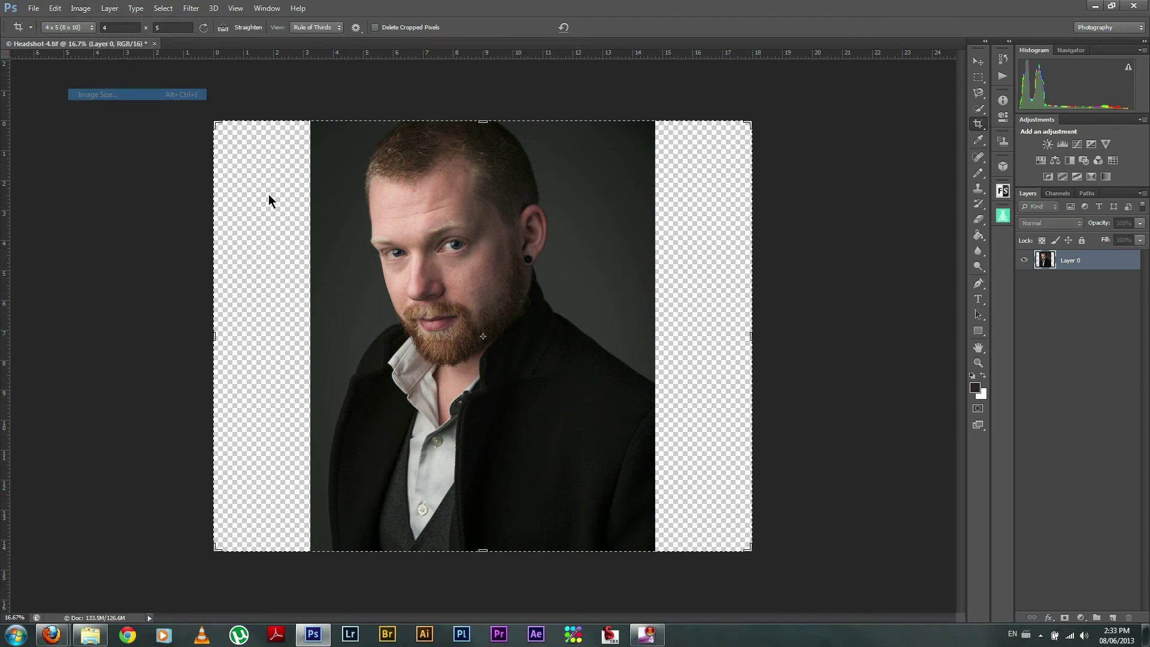
click(489, 249)
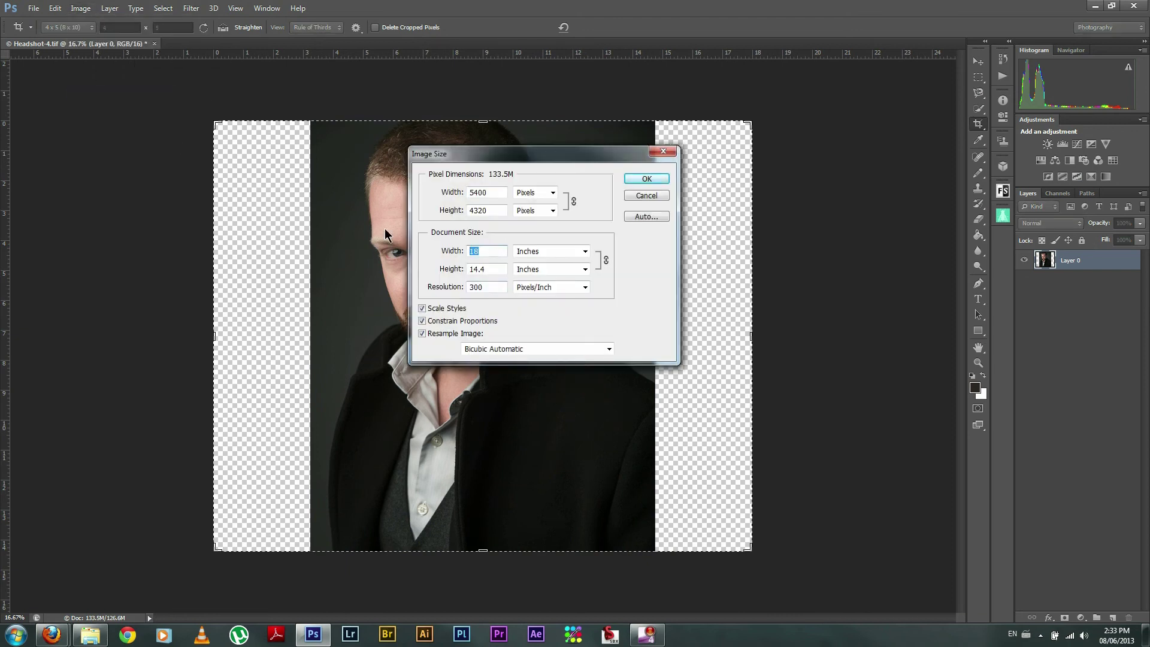
text(17)
click(560, 347)
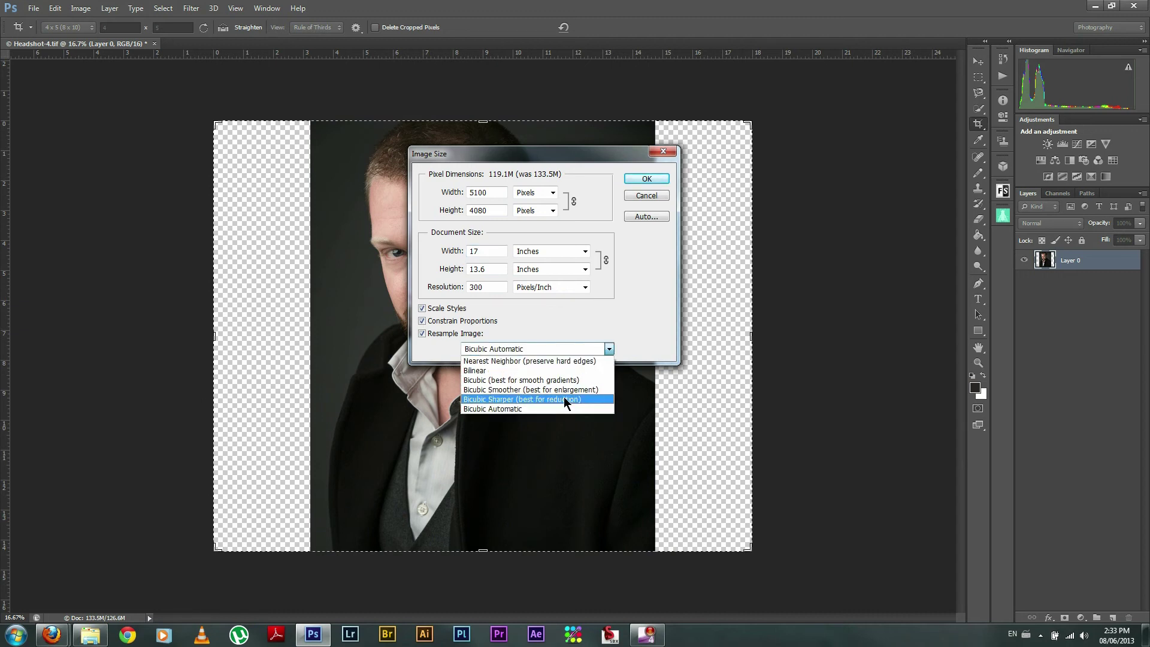
click(563, 397)
click(661, 178)
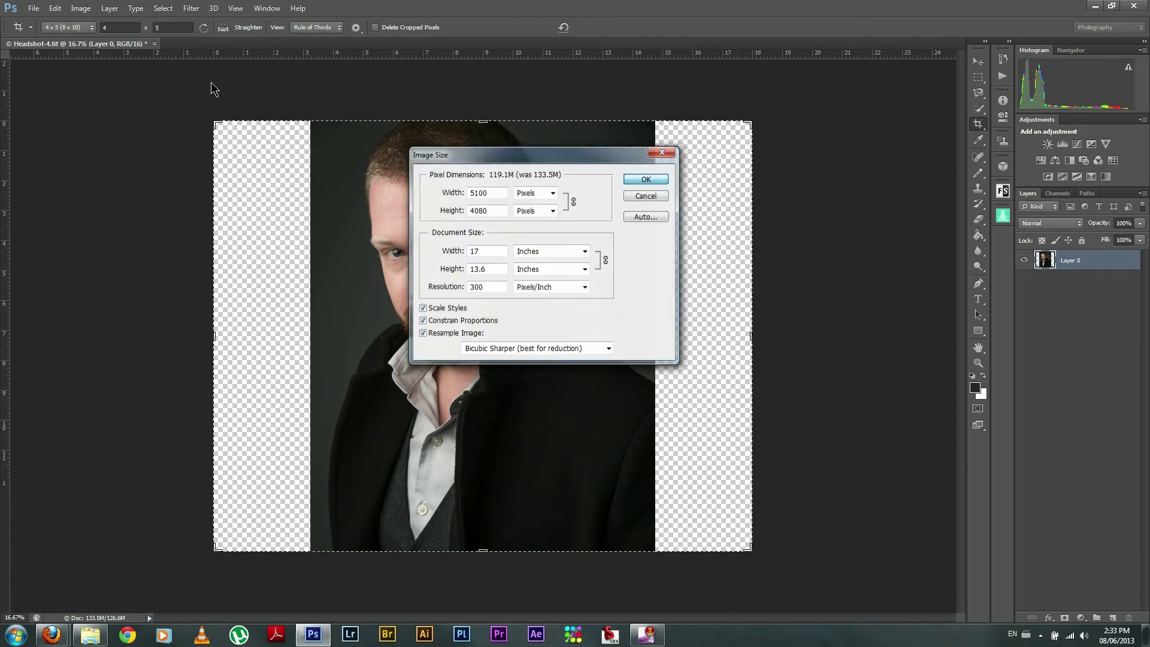
- Reduce the headshot to 16 inches wide with Bicubic Sharper
click(81, 9)
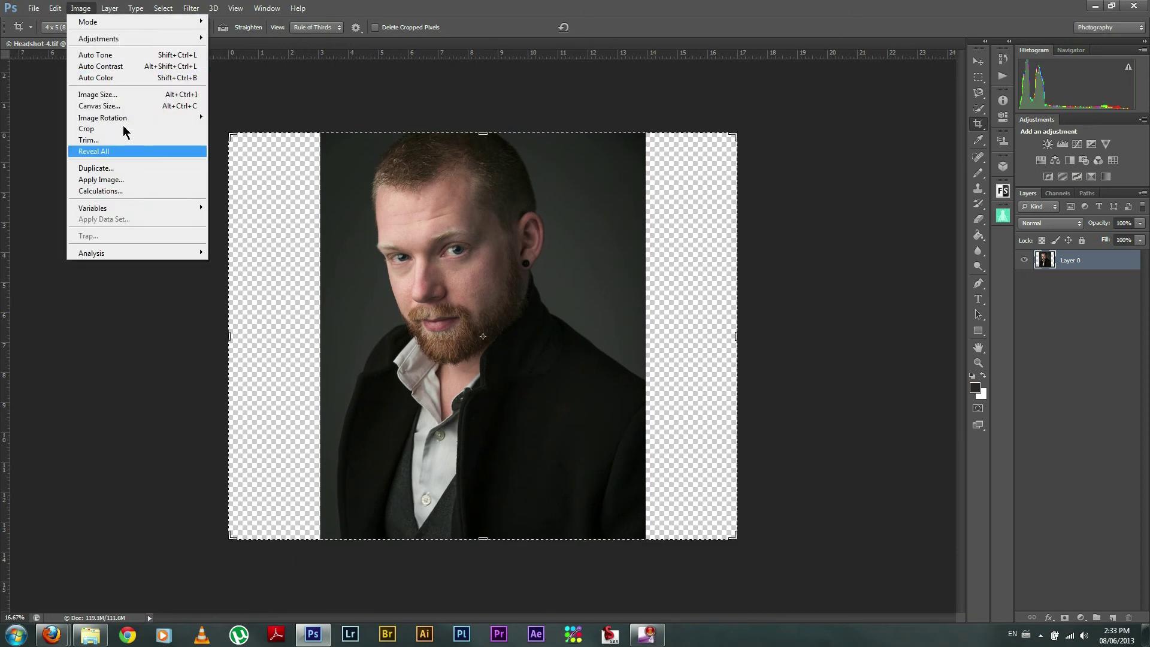
click(127, 98)
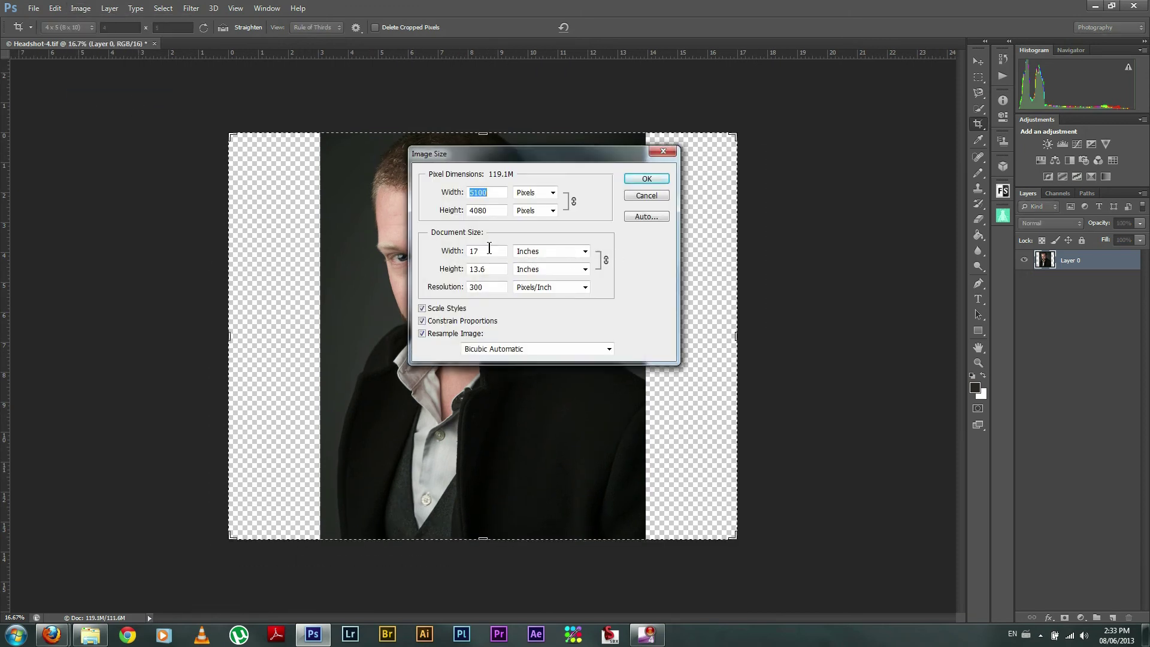
click(486, 251)
text(16)
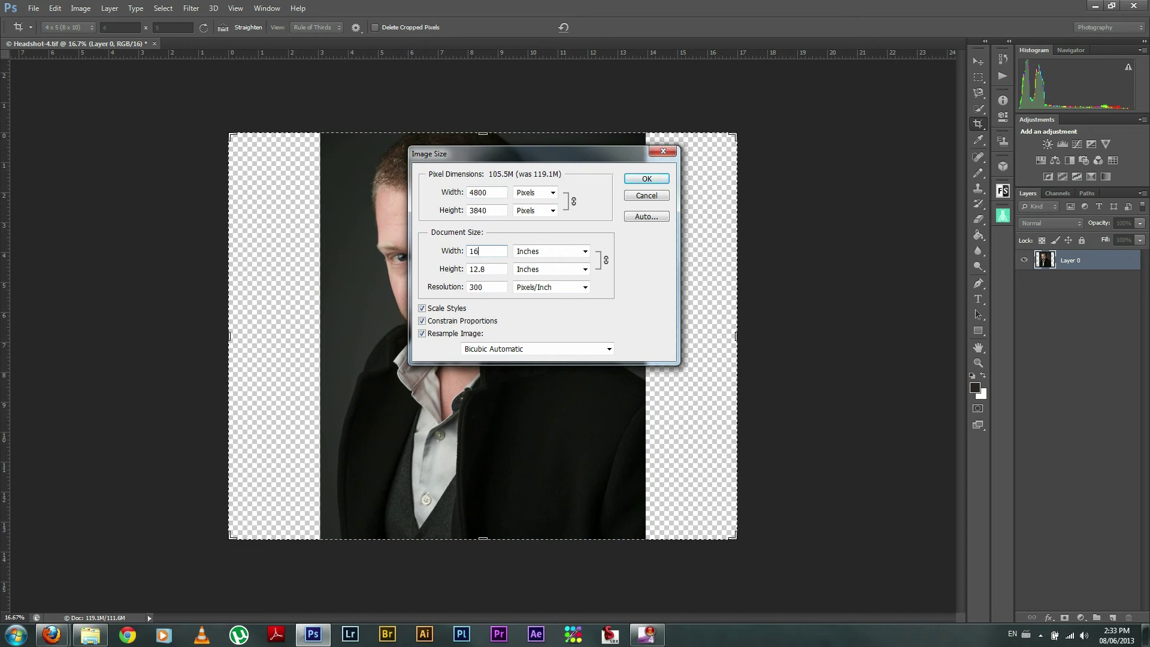
click(563, 349)
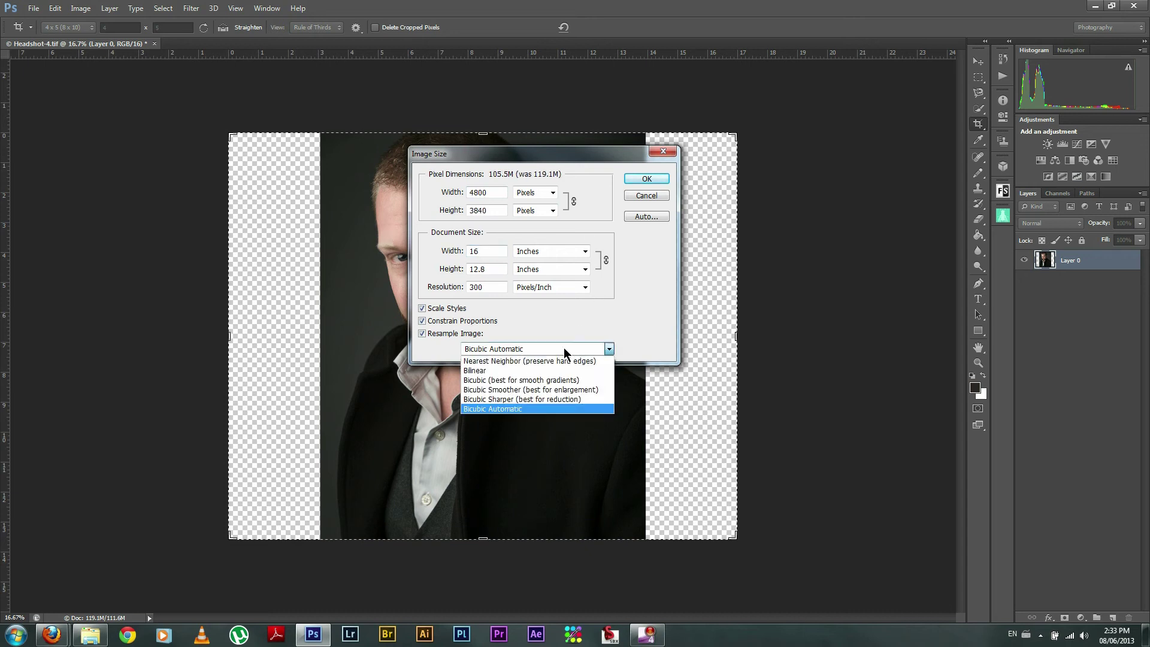
click(575, 399)
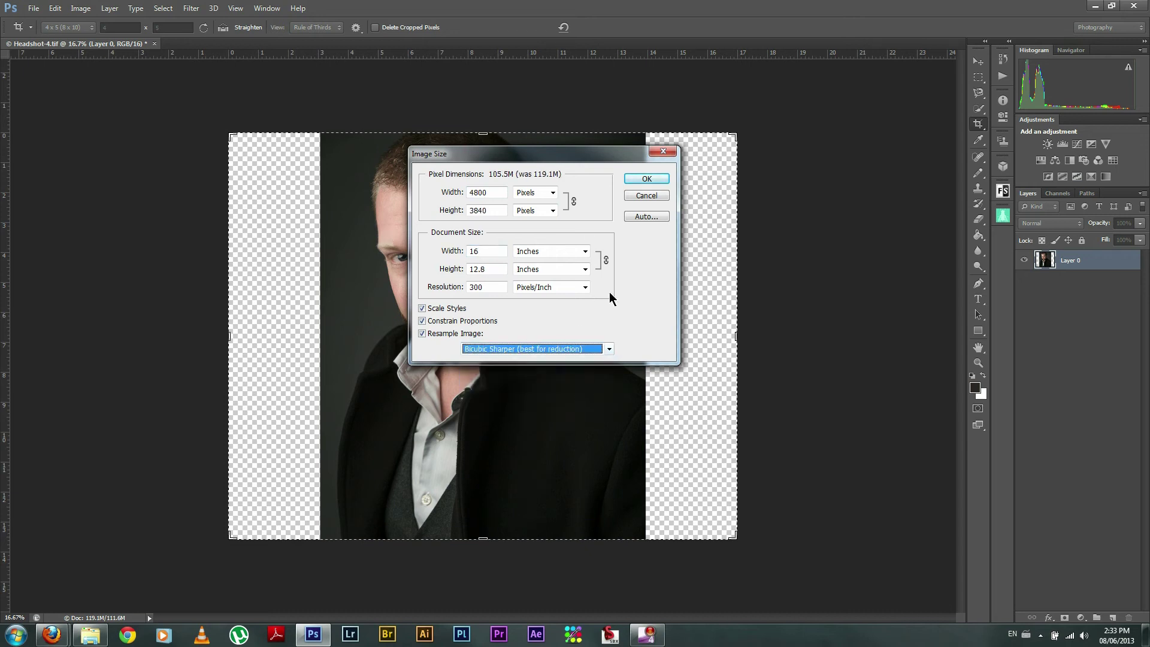
click(629, 178)
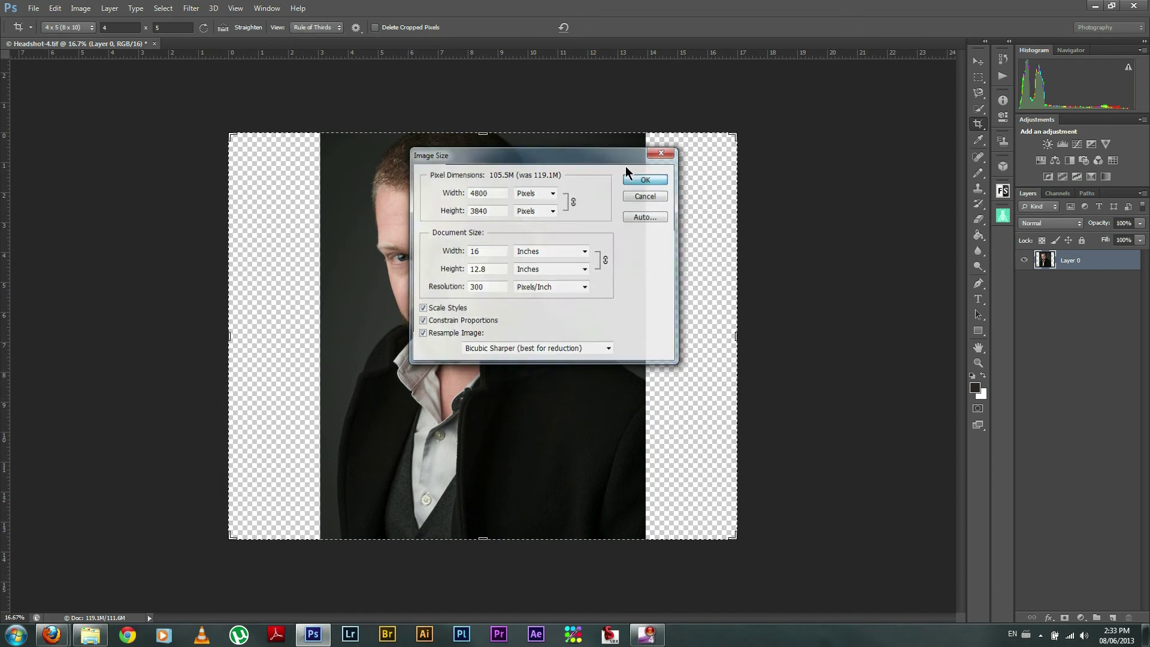
- Reduce the headshot to 15 inches wide (4500 × 3600 px) with Bicubic Sharper
click(81, 9)
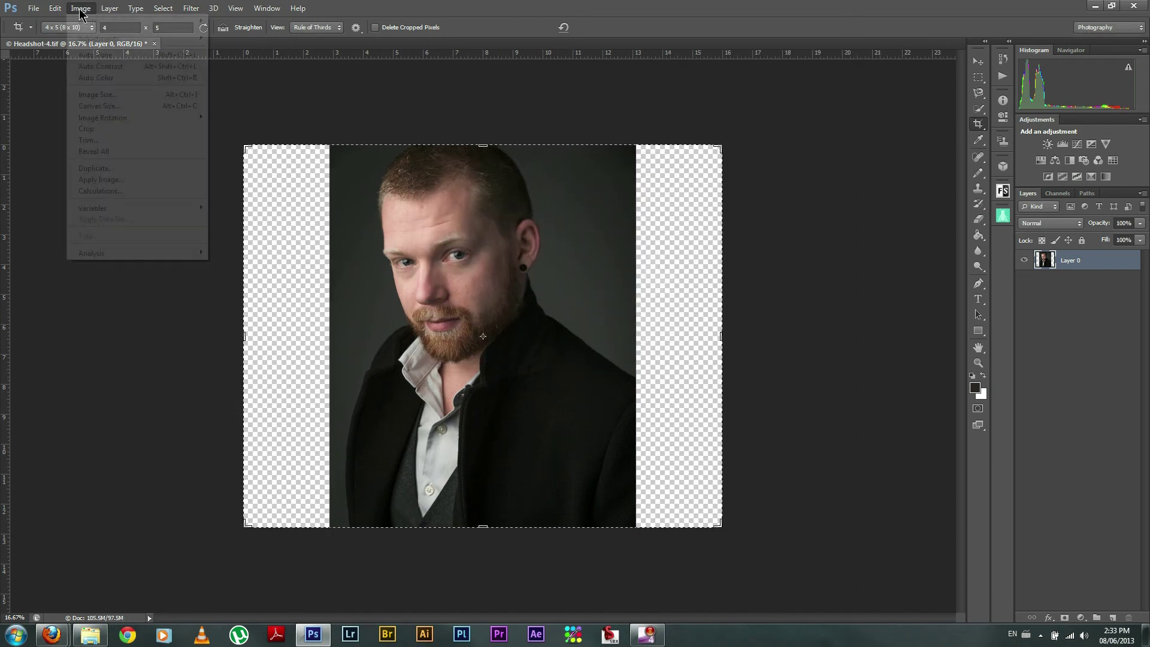
click(102, 95)
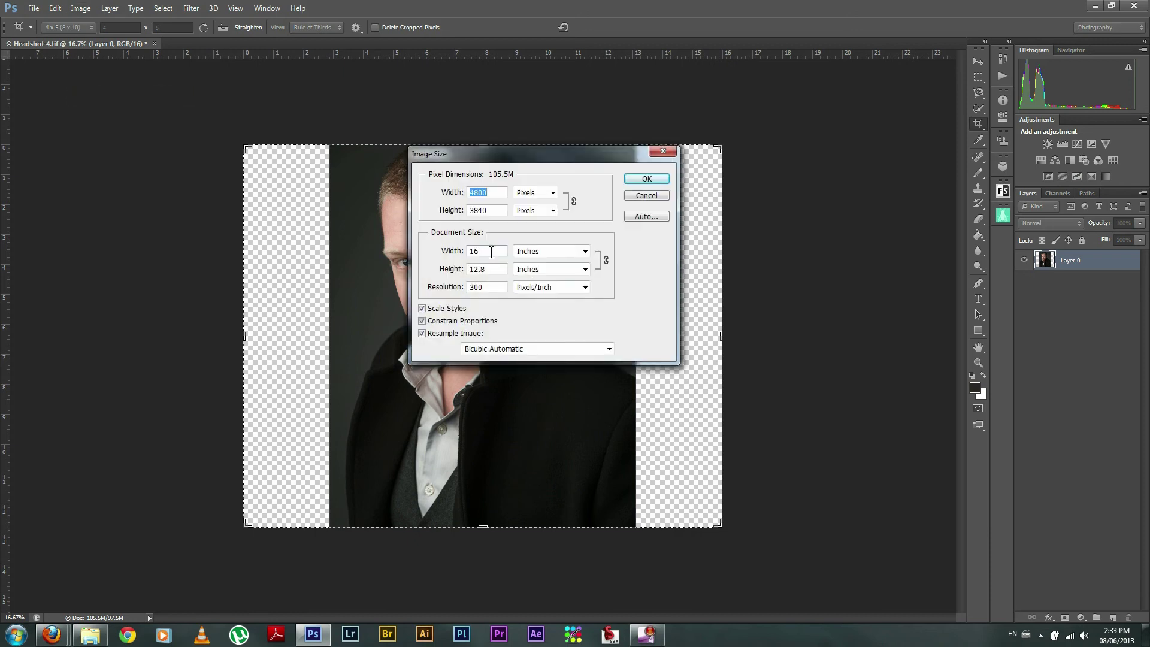
key(Tab)
key(Tab)
text(15)
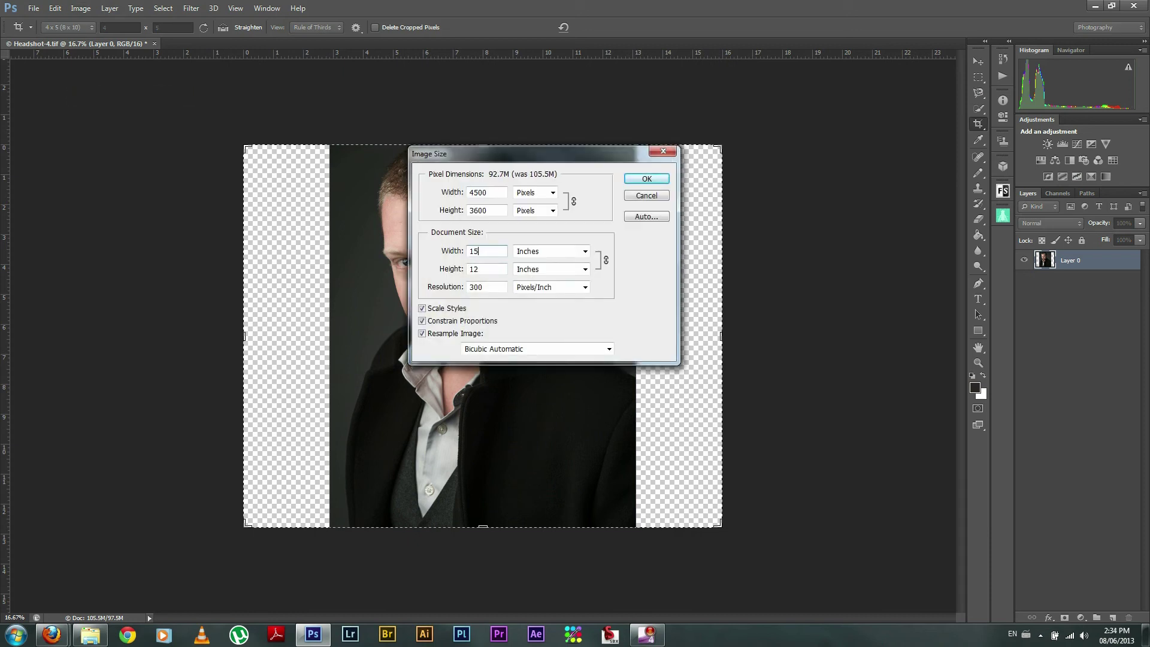
click(523, 349)
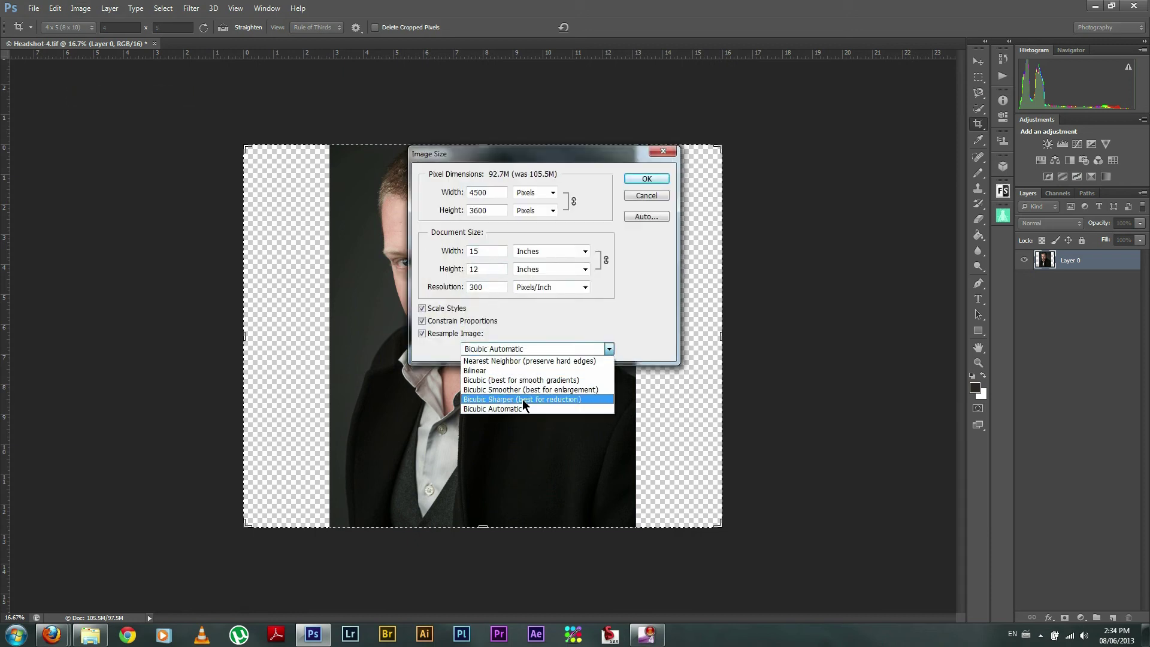
click(523, 397)
click(647, 180)
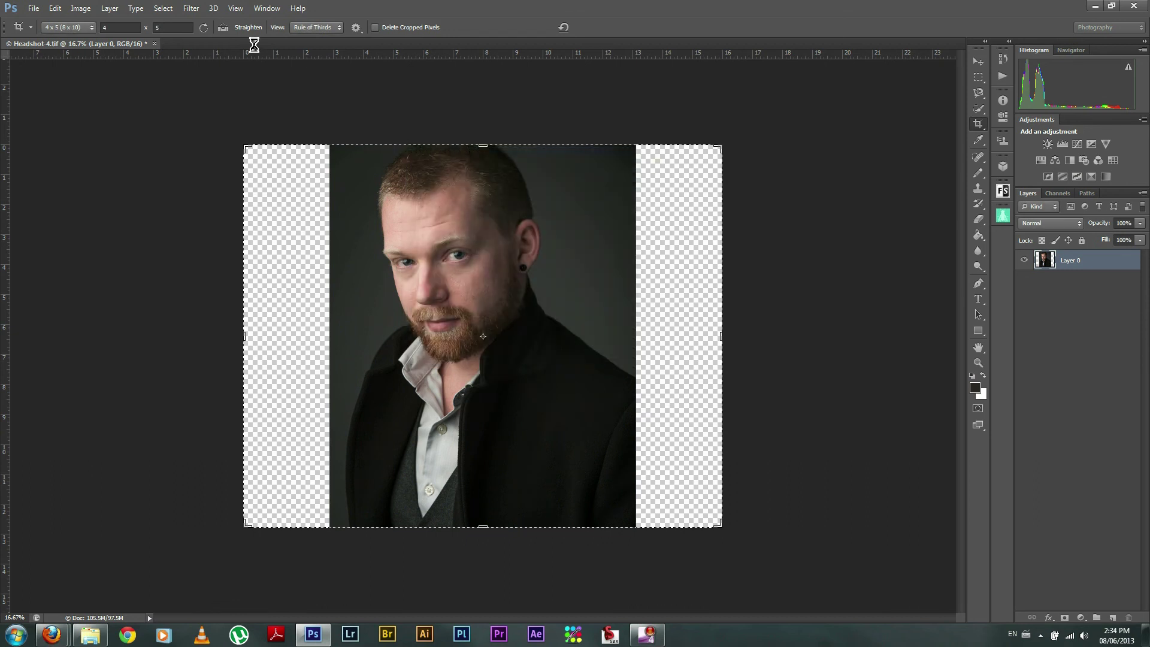
- Reduce the headshot to 14 inches wide with Bicubic Sharper
click(86, 8)
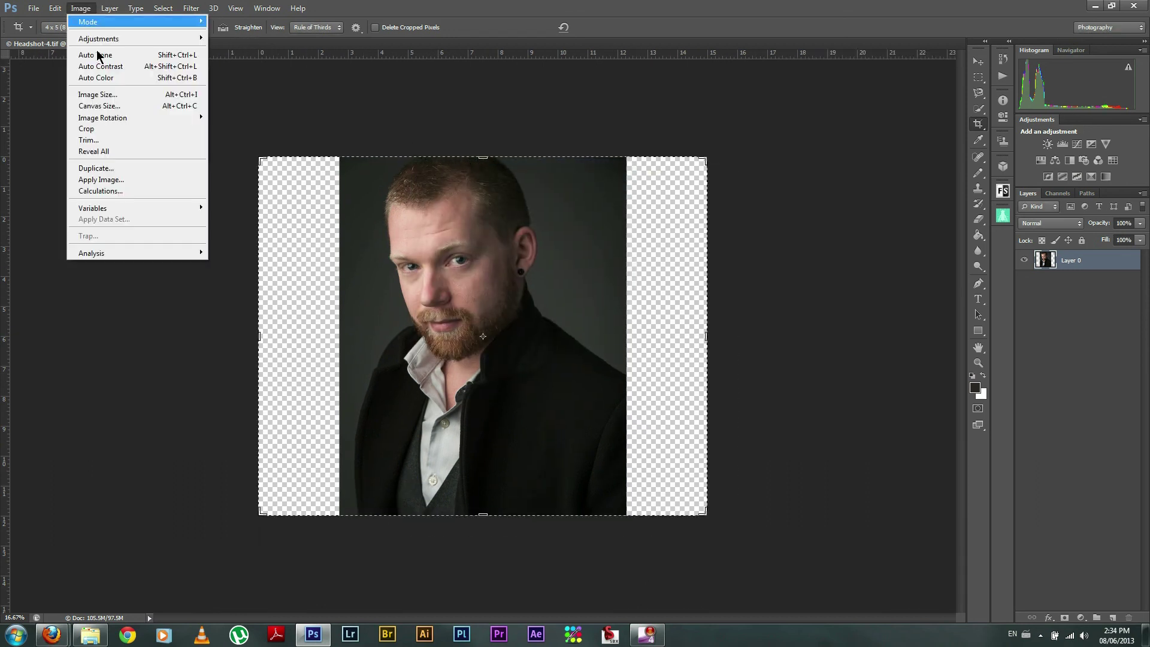
click(107, 96)
double_click(479, 251)
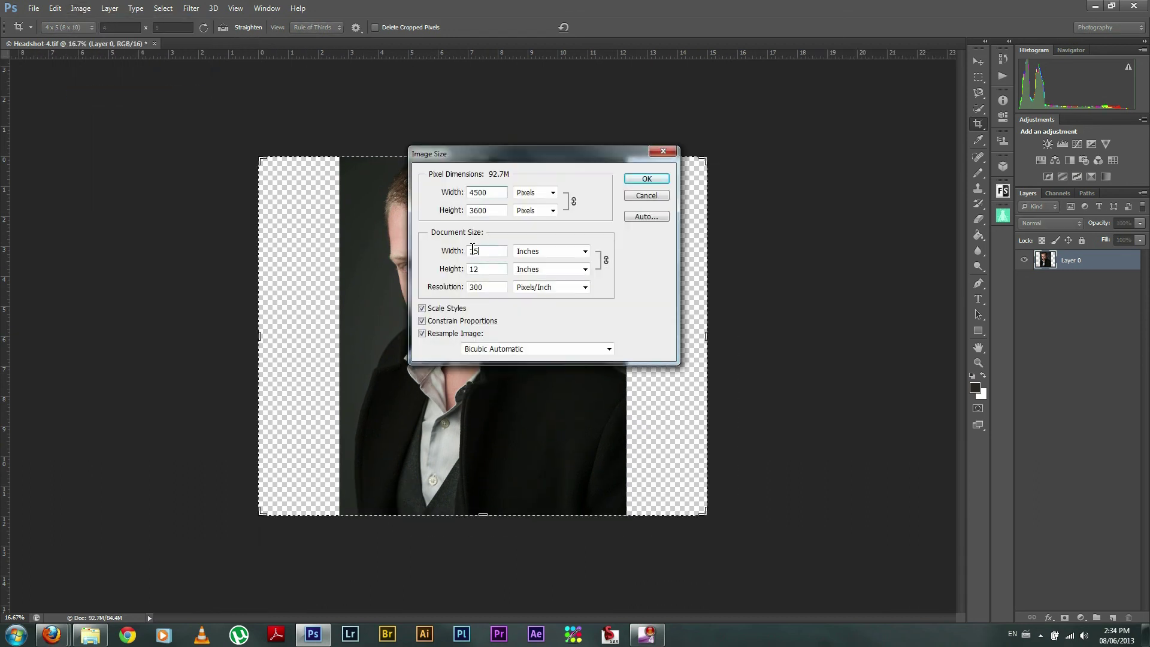
text(14)
click(567, 346)
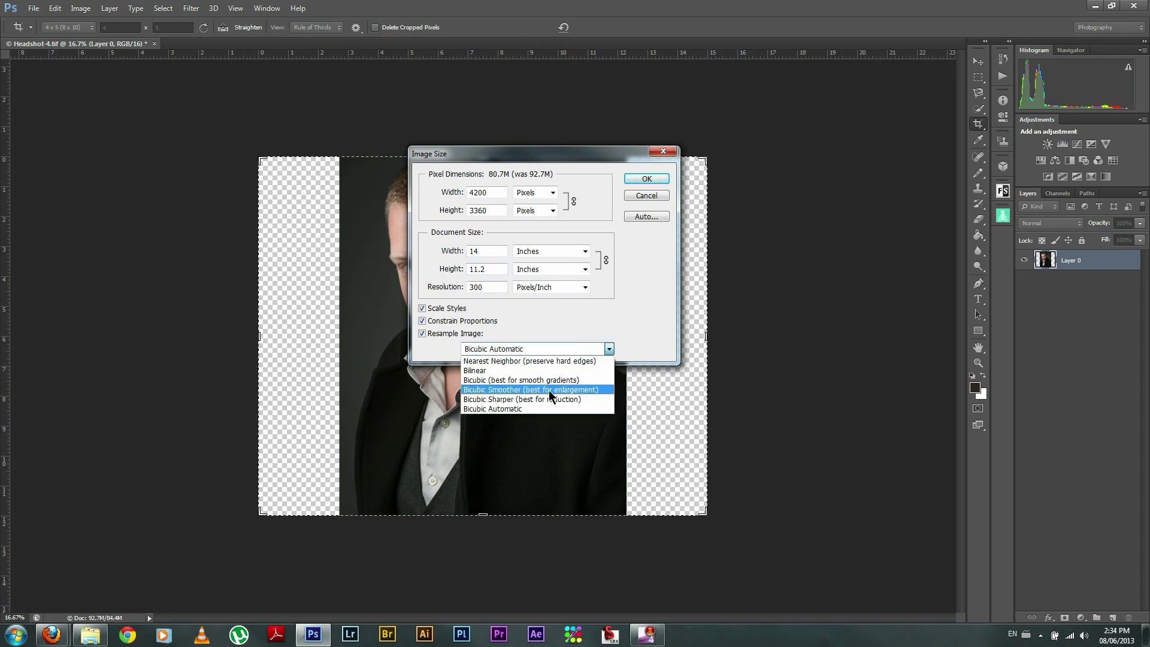
click(556, 399)
click(644, 179)
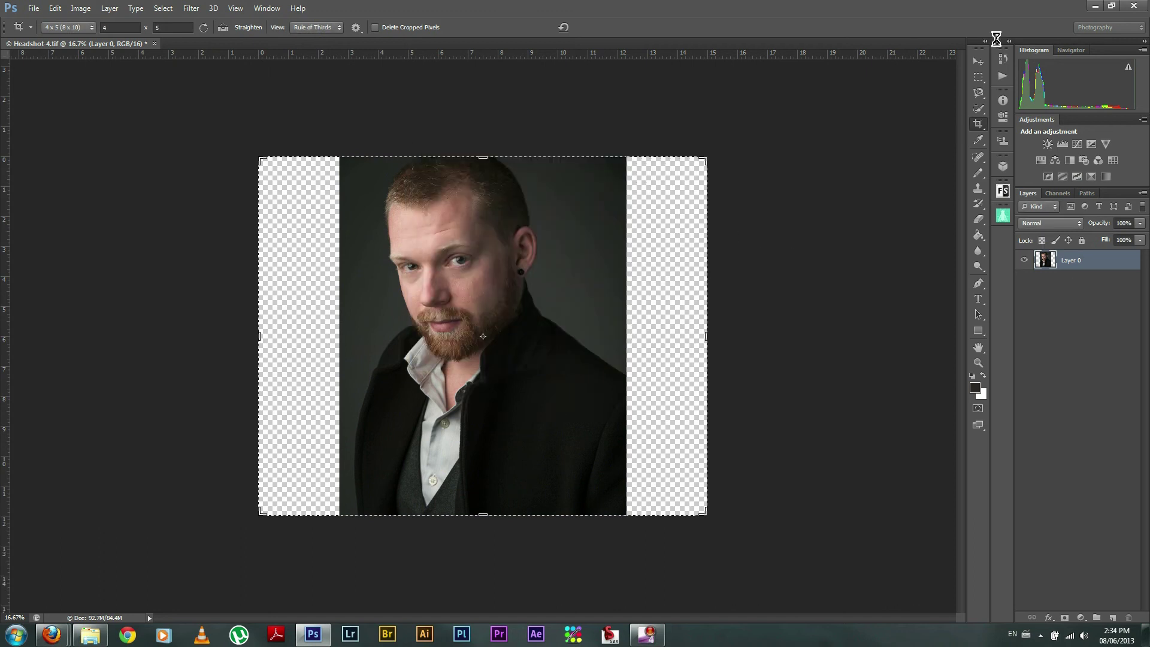
click(979, 63)
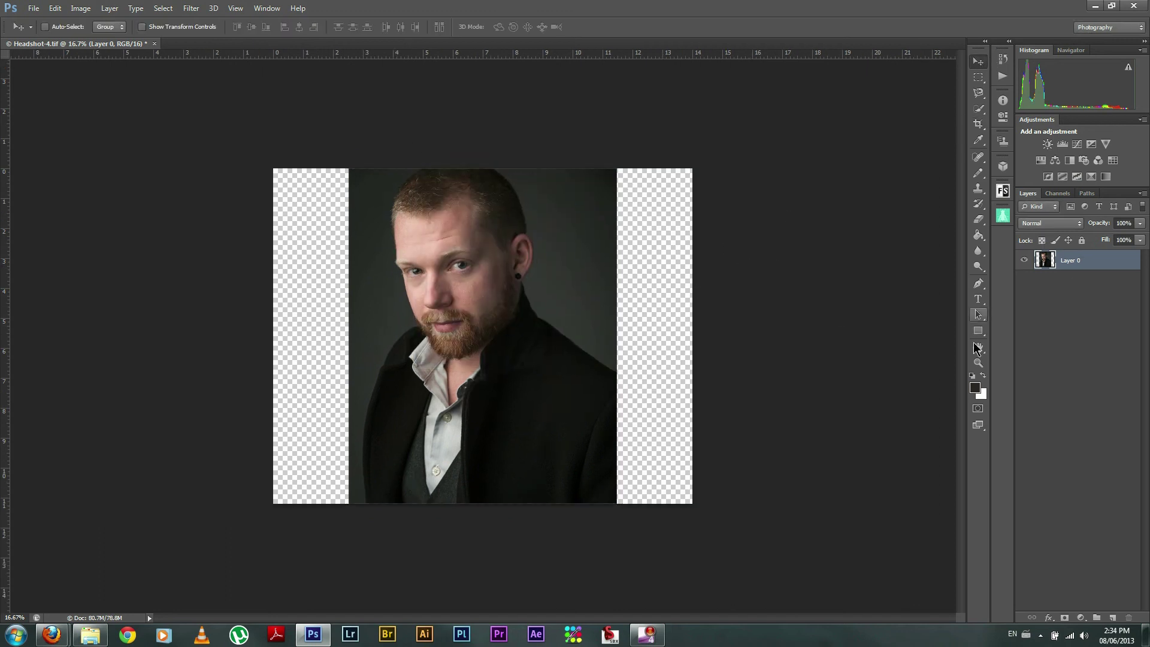
click(980, 363)
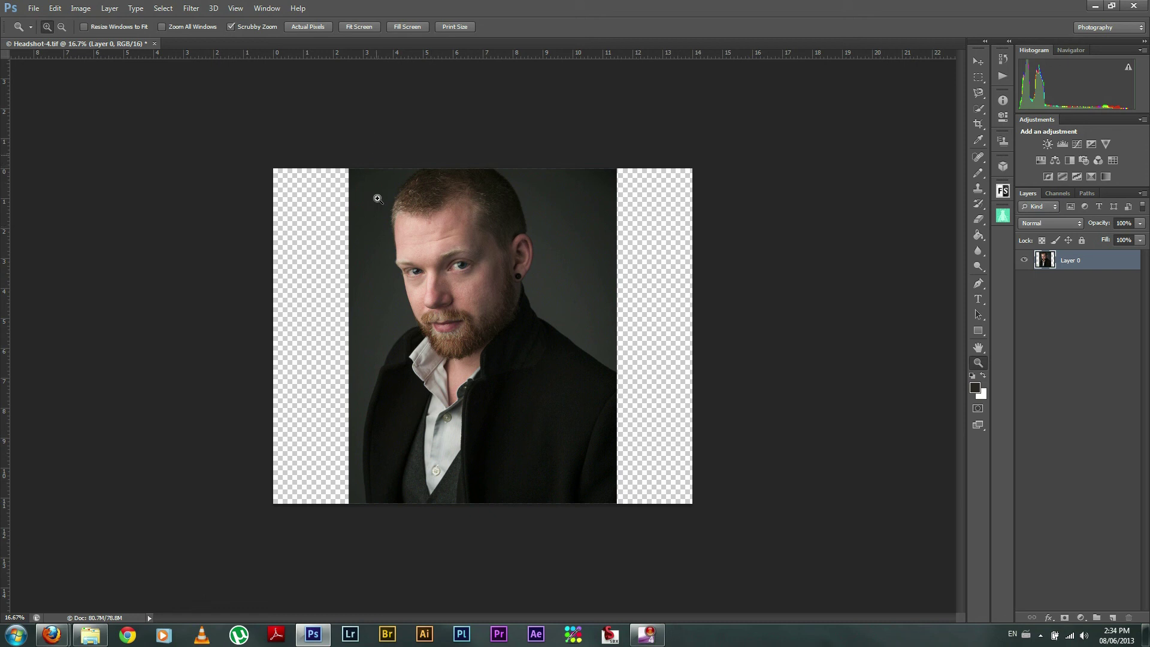
right_click(423, 249)
click(449, 256)
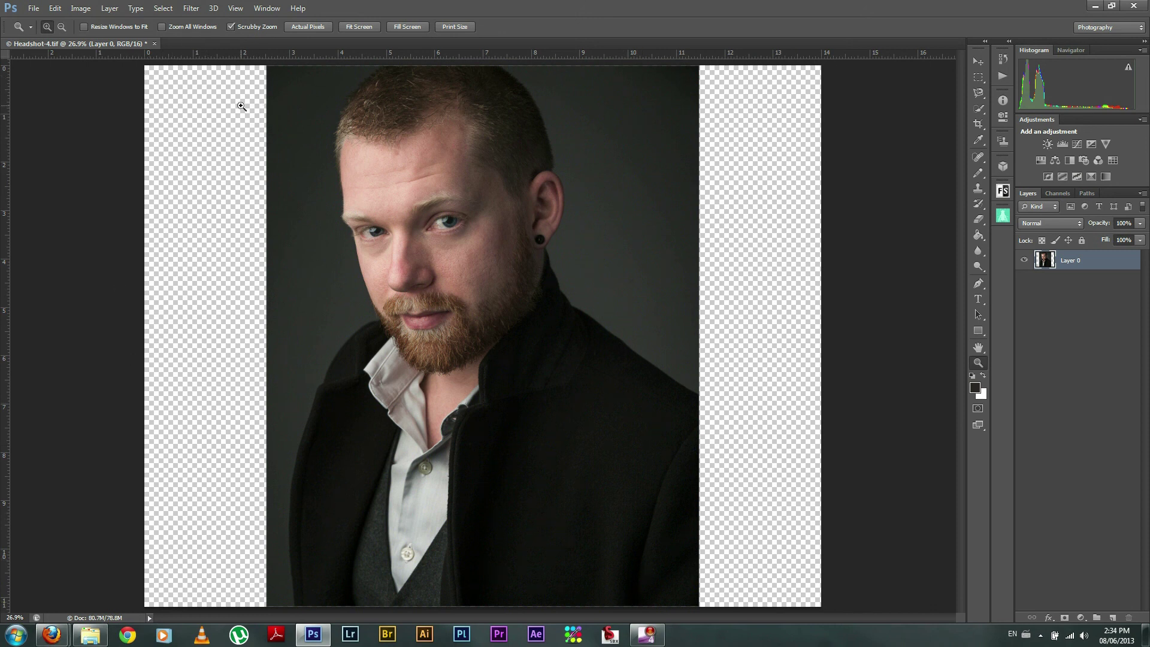
drag(419, 228, 469, 232)
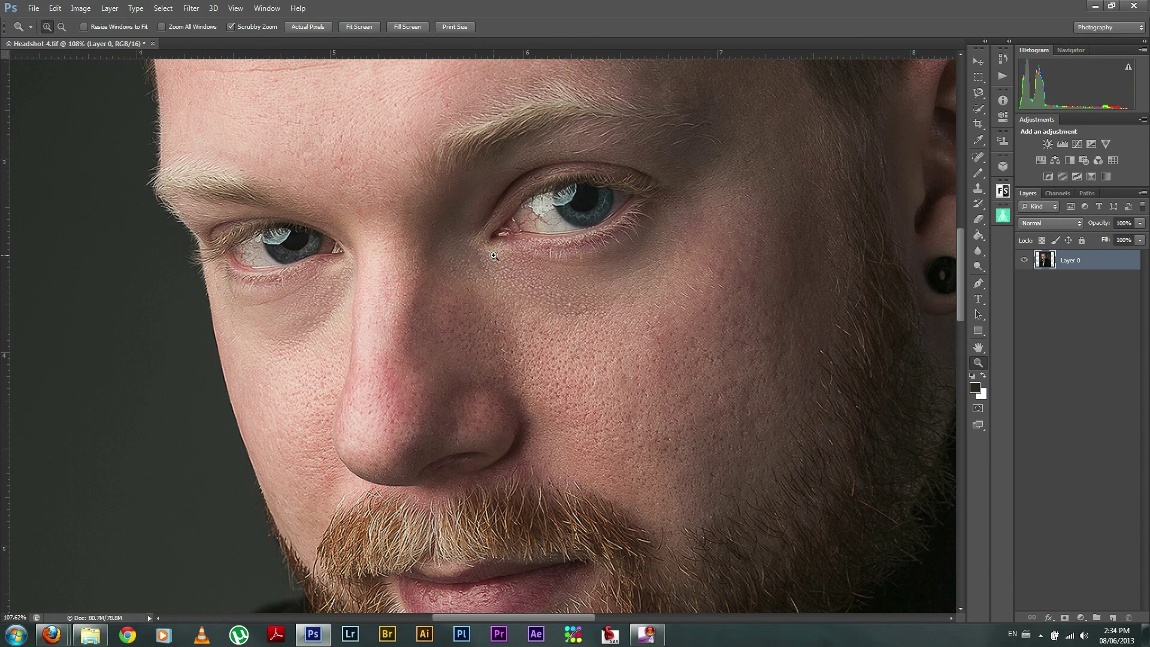
right_click(527, 253)
click(576, 264)
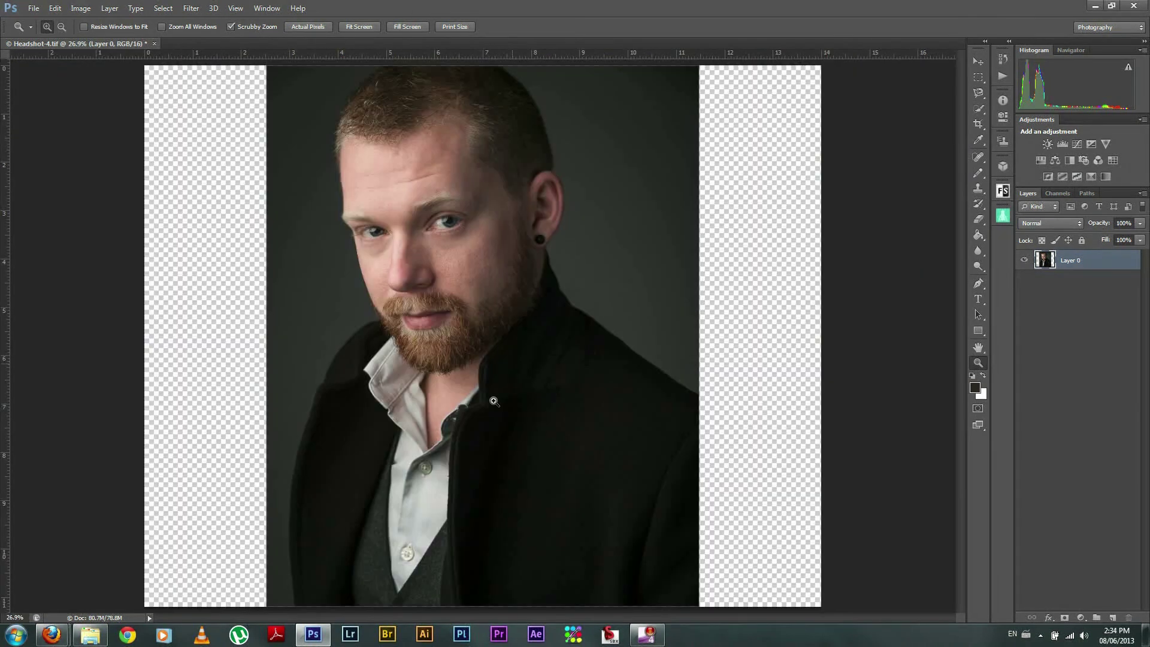